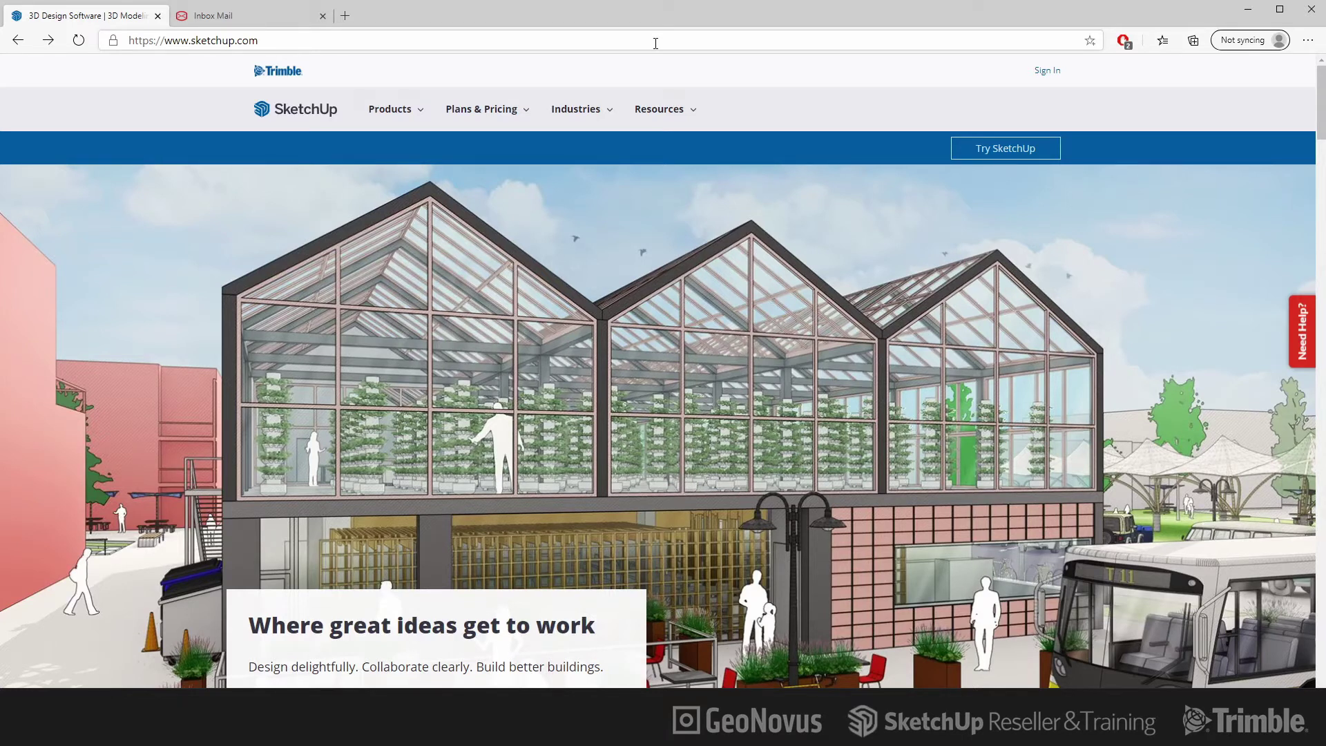
From the Try SketchUp page, start the free 30-day SketchUp Studio trial.
left_click(656, 43)
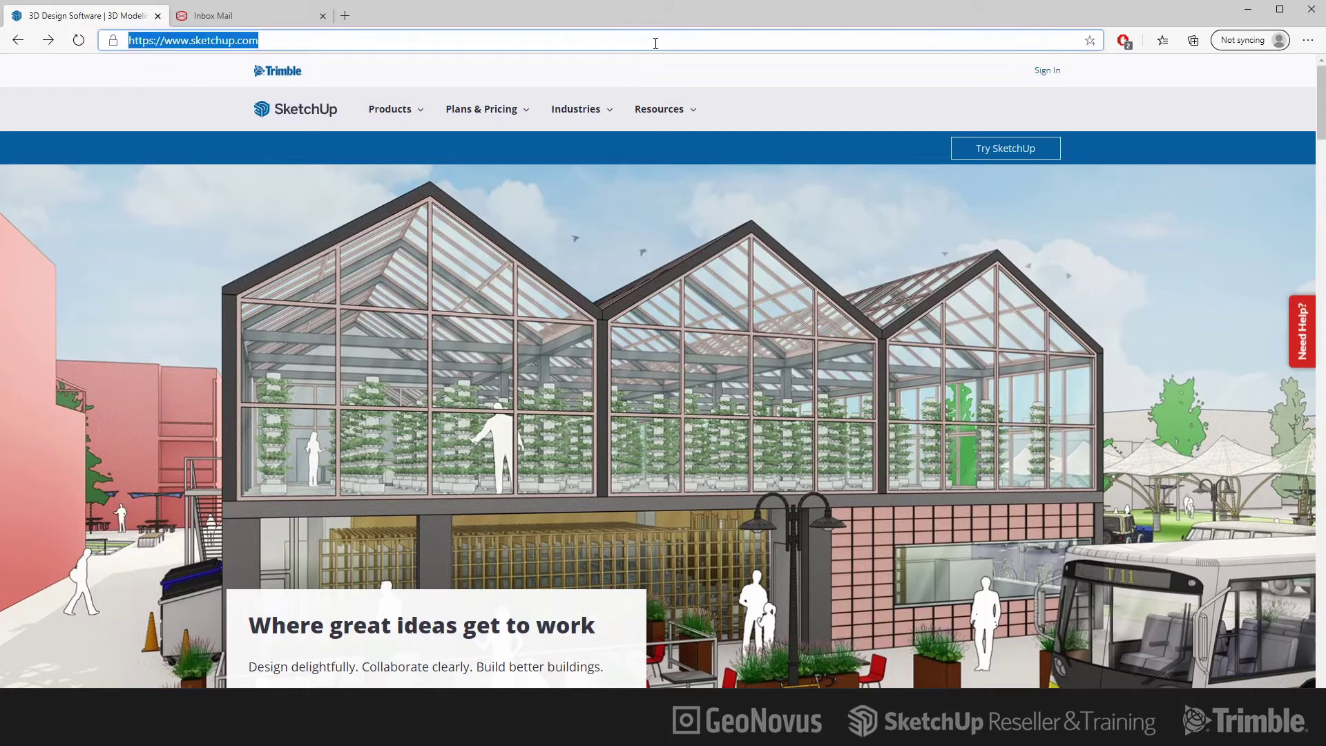
left_click(991, 153)
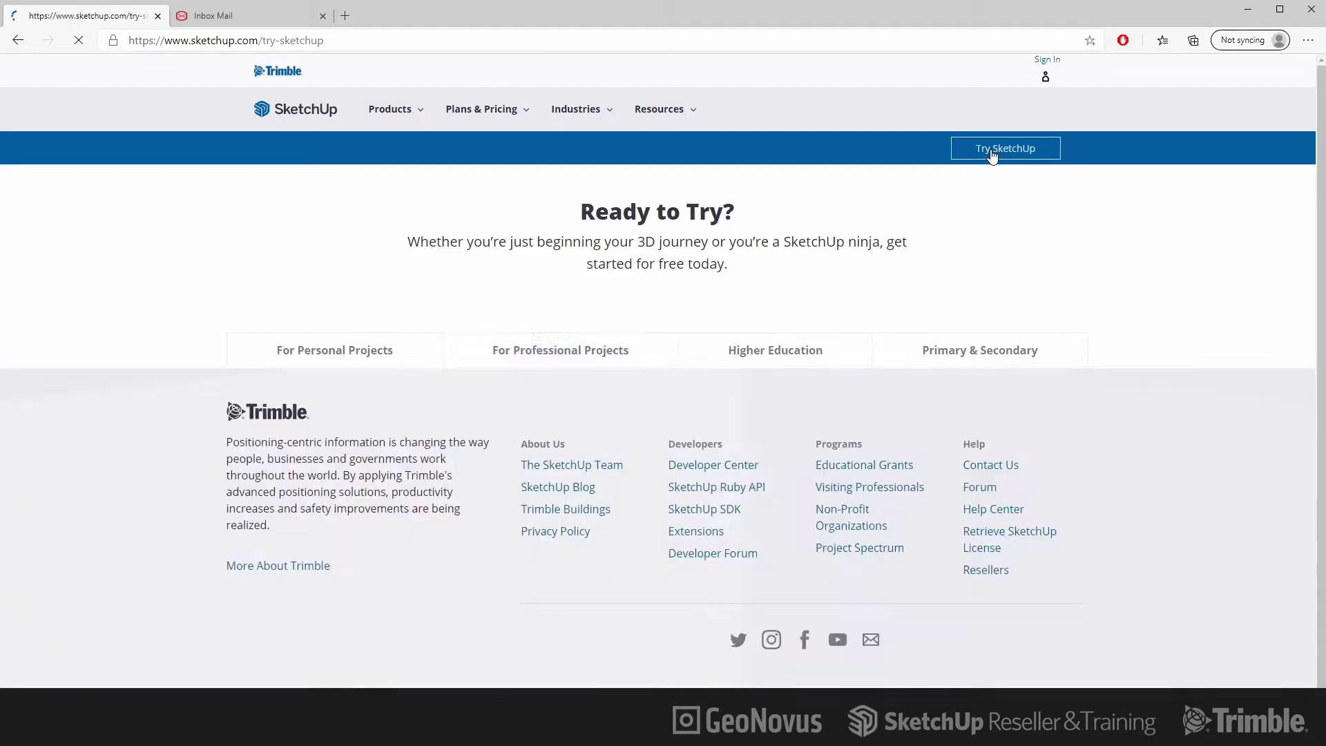
scroll(905, 266, "down", 3)
scroll(900, 268, "down", 4)
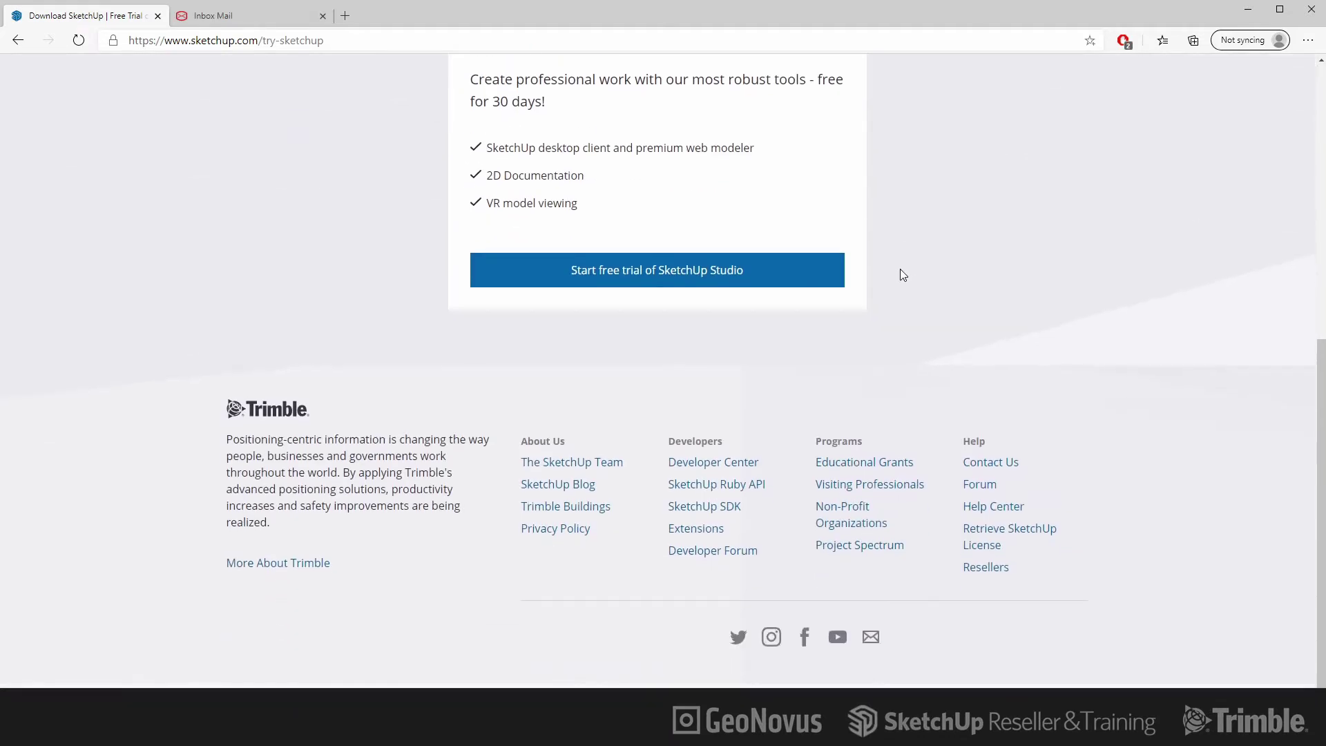
scroll(901, 268, "up", 2)
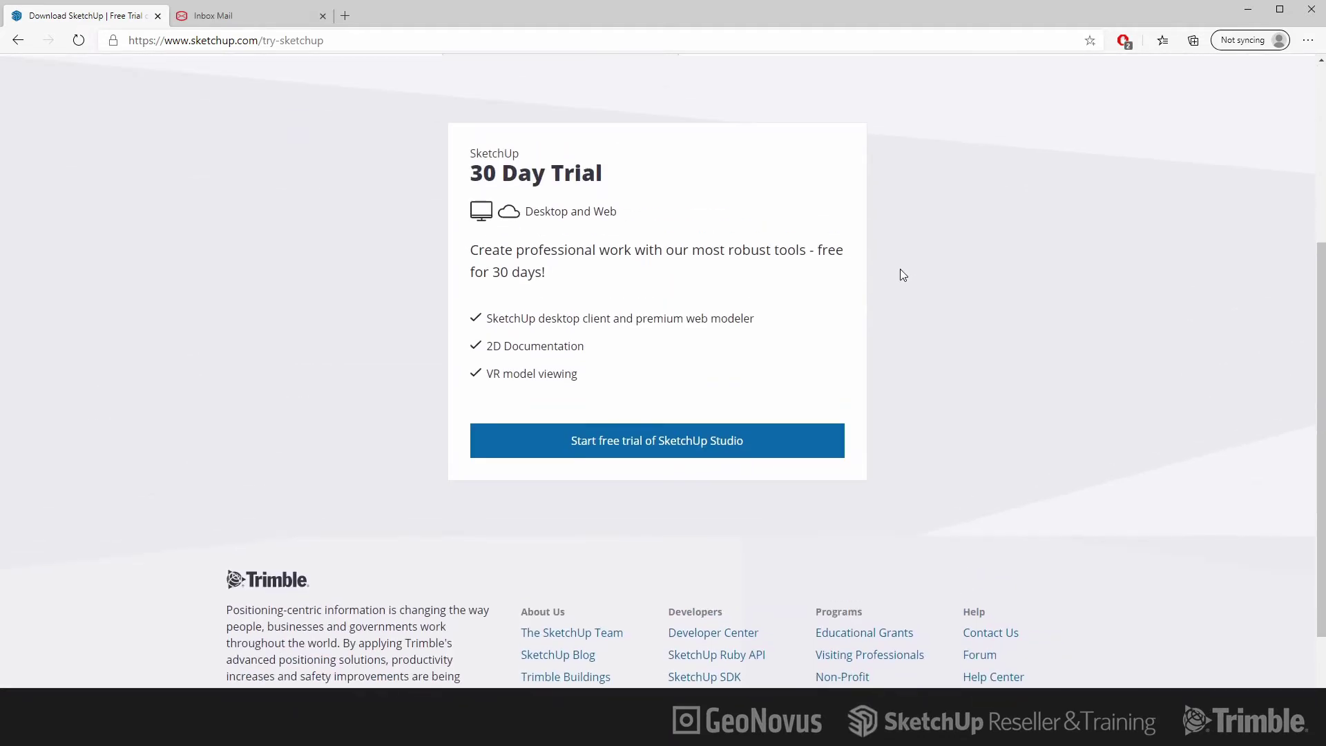
left_click(676, 455)
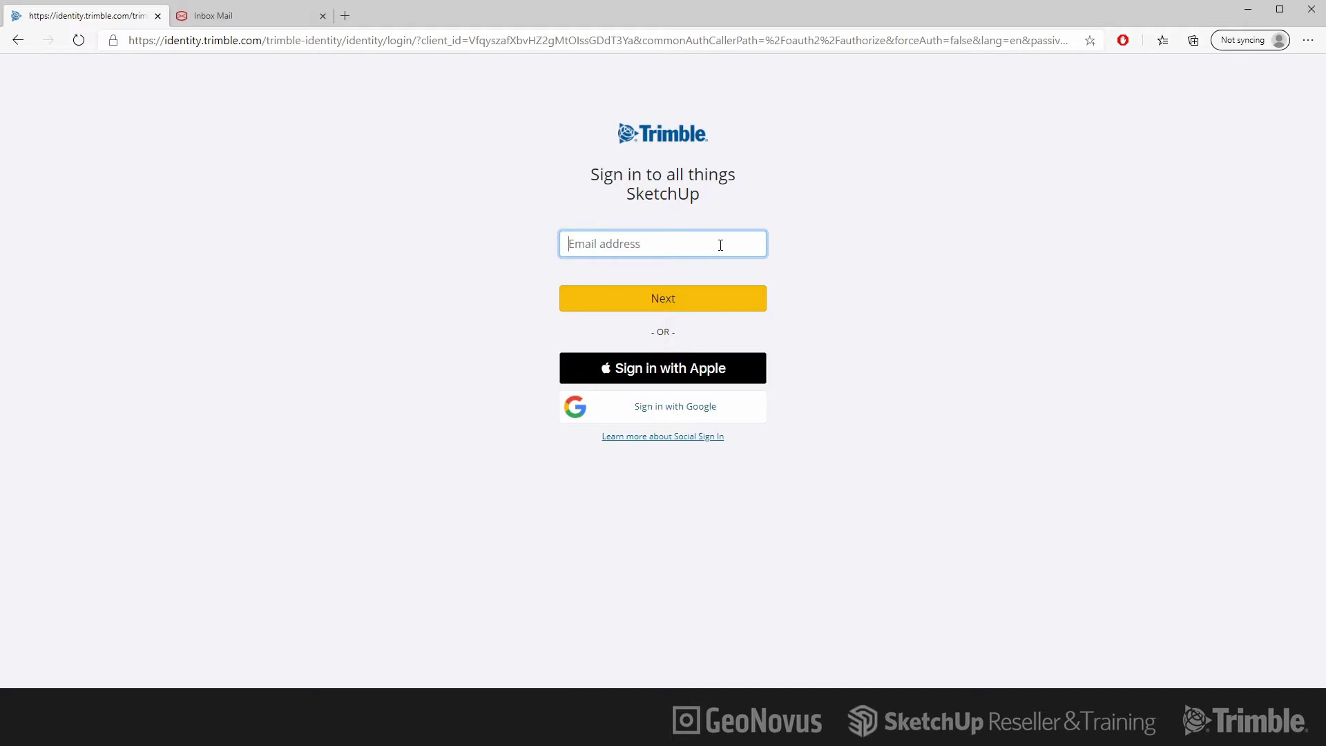
Enter the user's e-mail address on the Trimble sign-in page and continue.
type("k")
key("BackSpace")
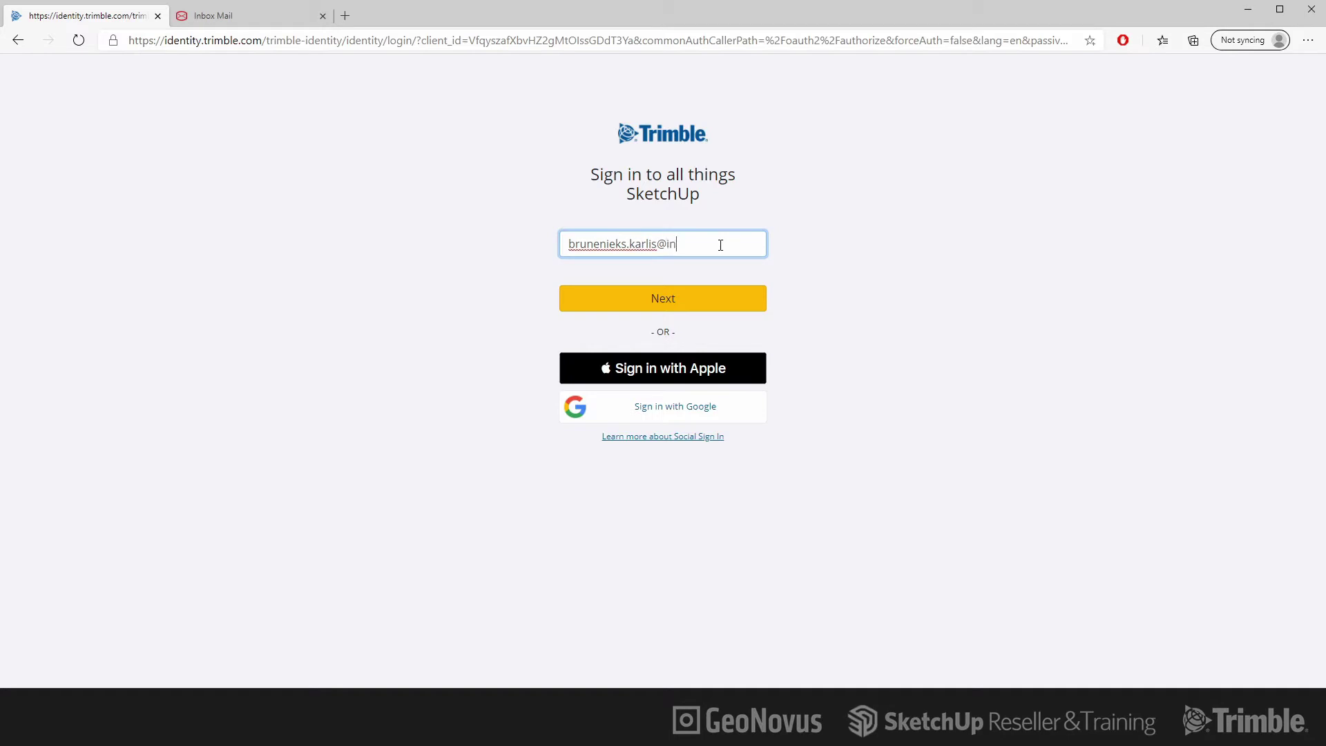
left_click(704, 302)
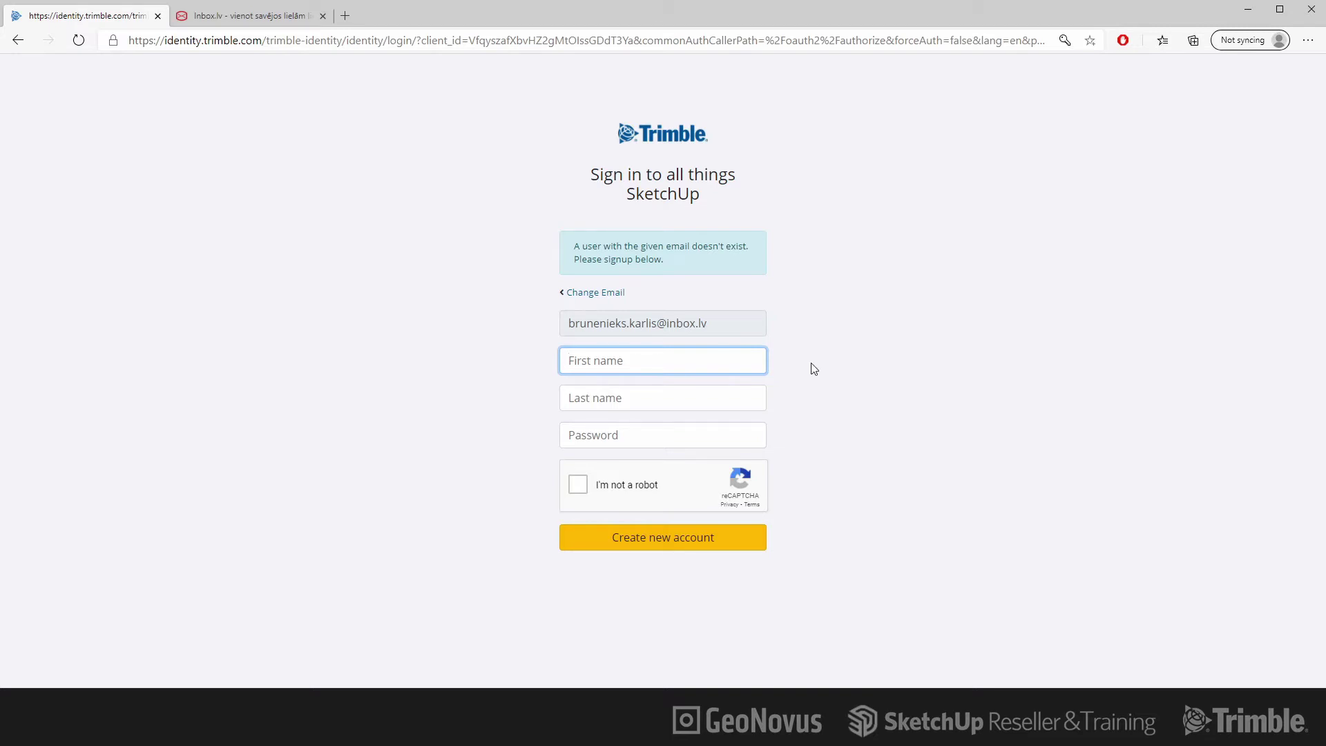
Fill in first name, last name and password, pass reCAPTCHA, and create the account.
key("Tab")
key("Tab")
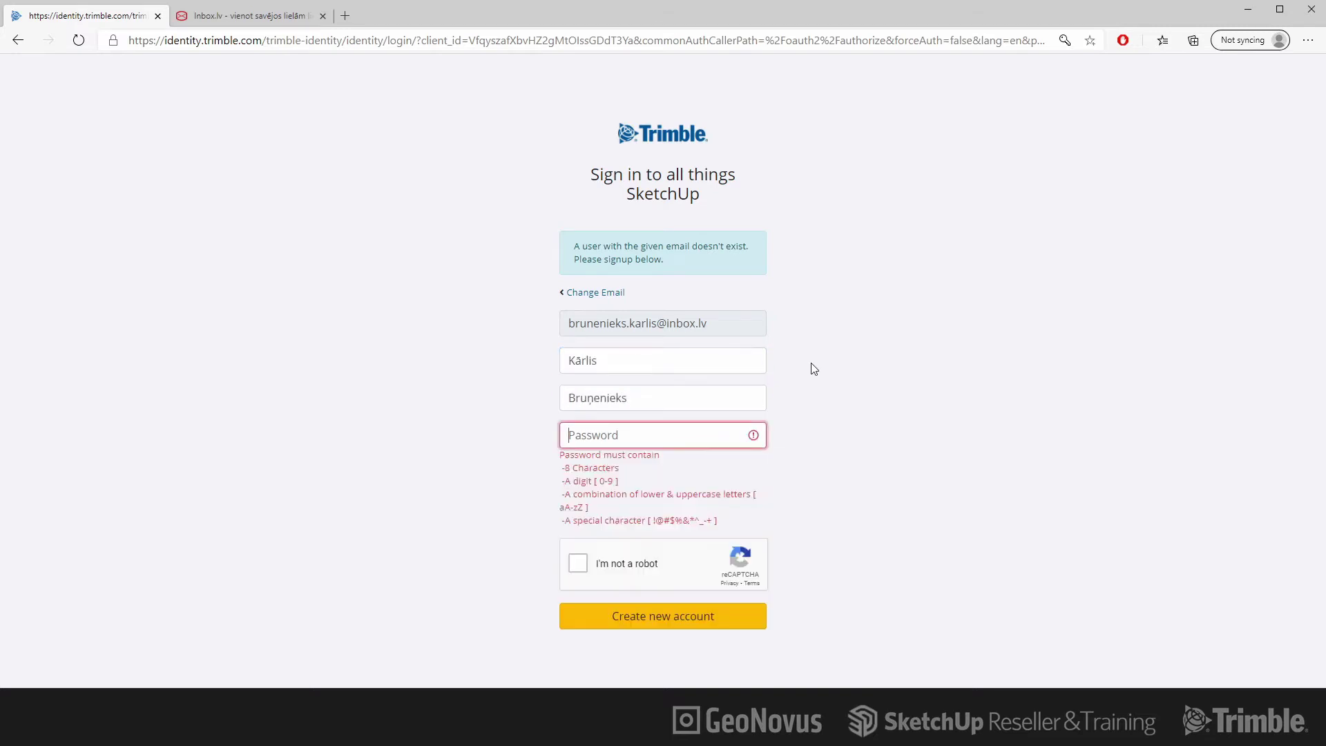
left_click(579, 483)
left_click(710, 561)
left_click(776, 560)
left_click(829, 663)
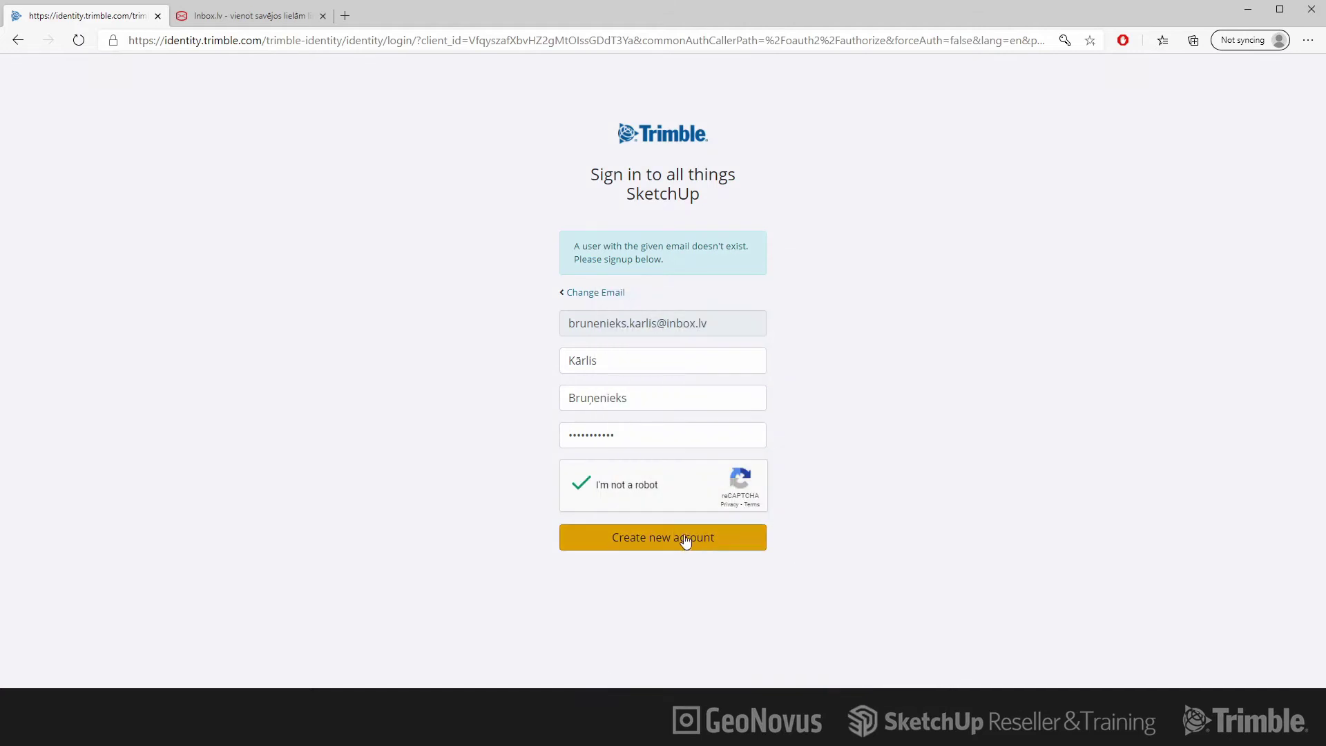
left_click(682, 539)
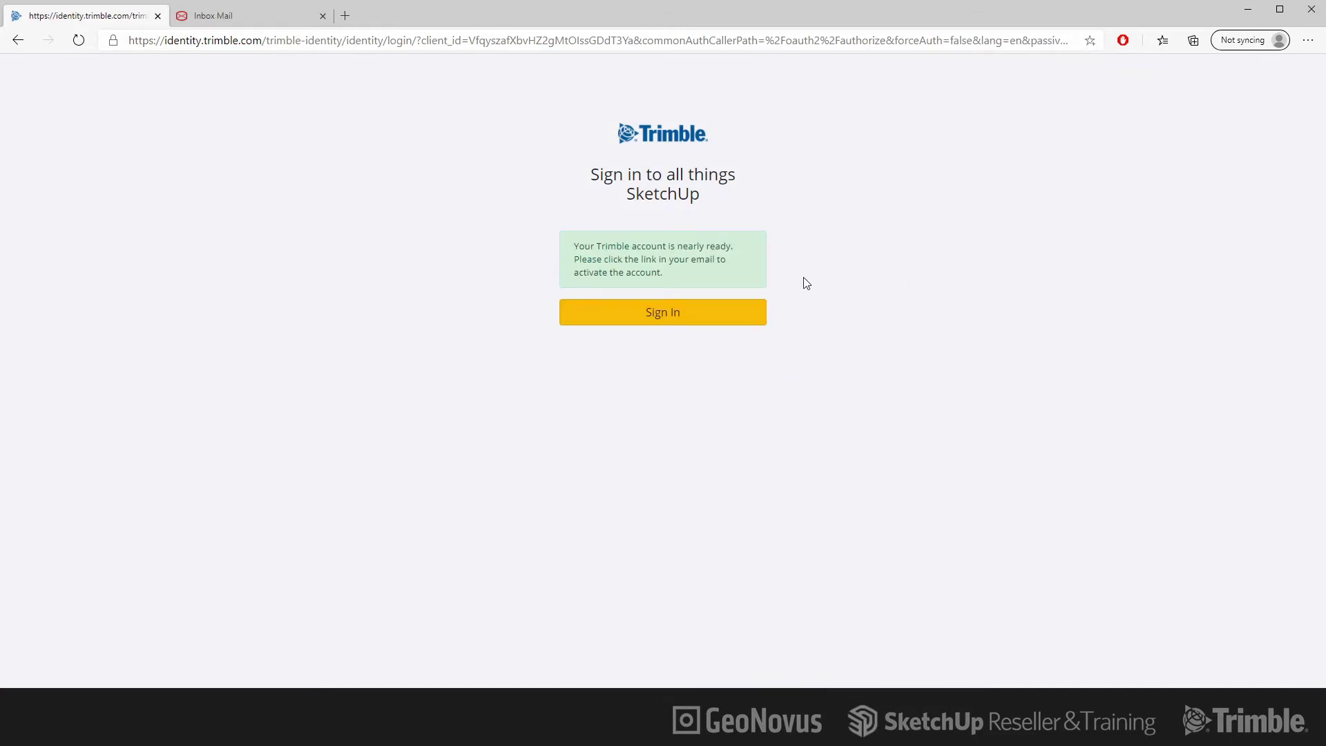
Open the Trimble Account Creation Notification email from the inbox.lv spam folder (Surogātpasts).
left_click(216, 14)
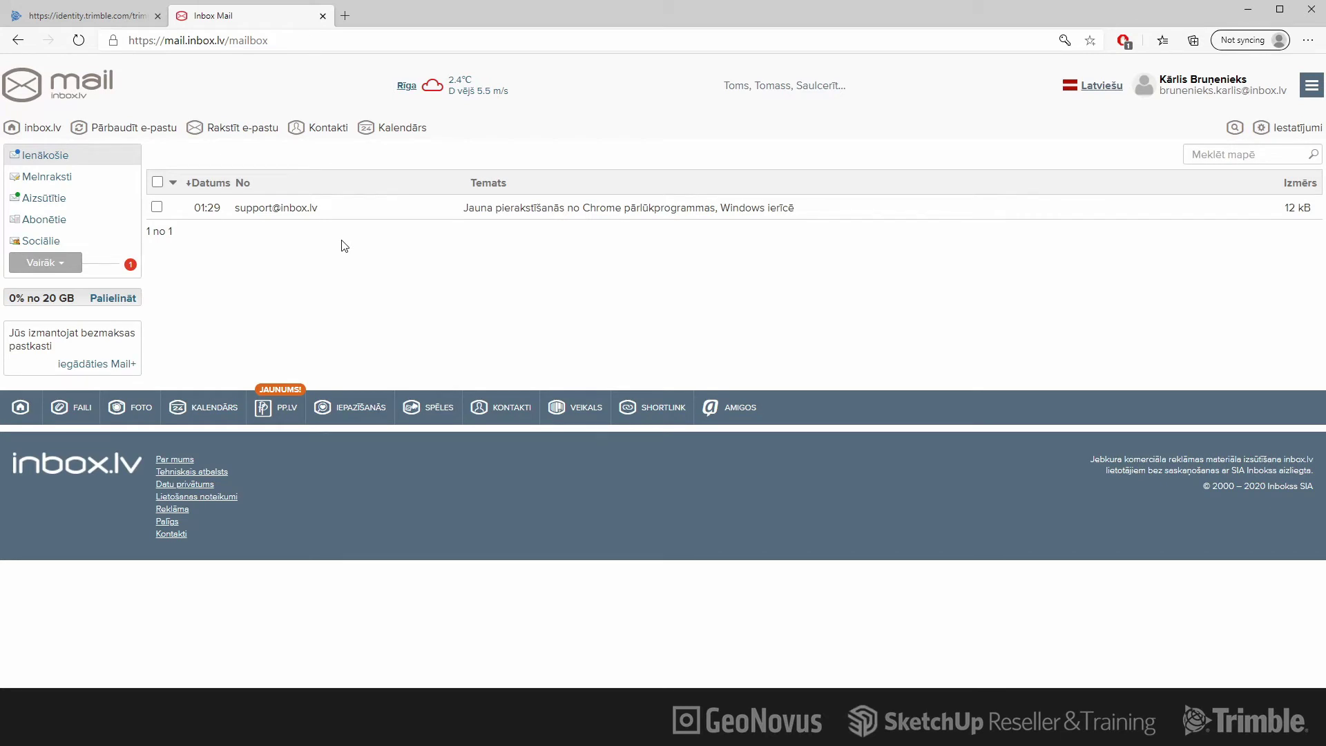
left_click(61, 266)
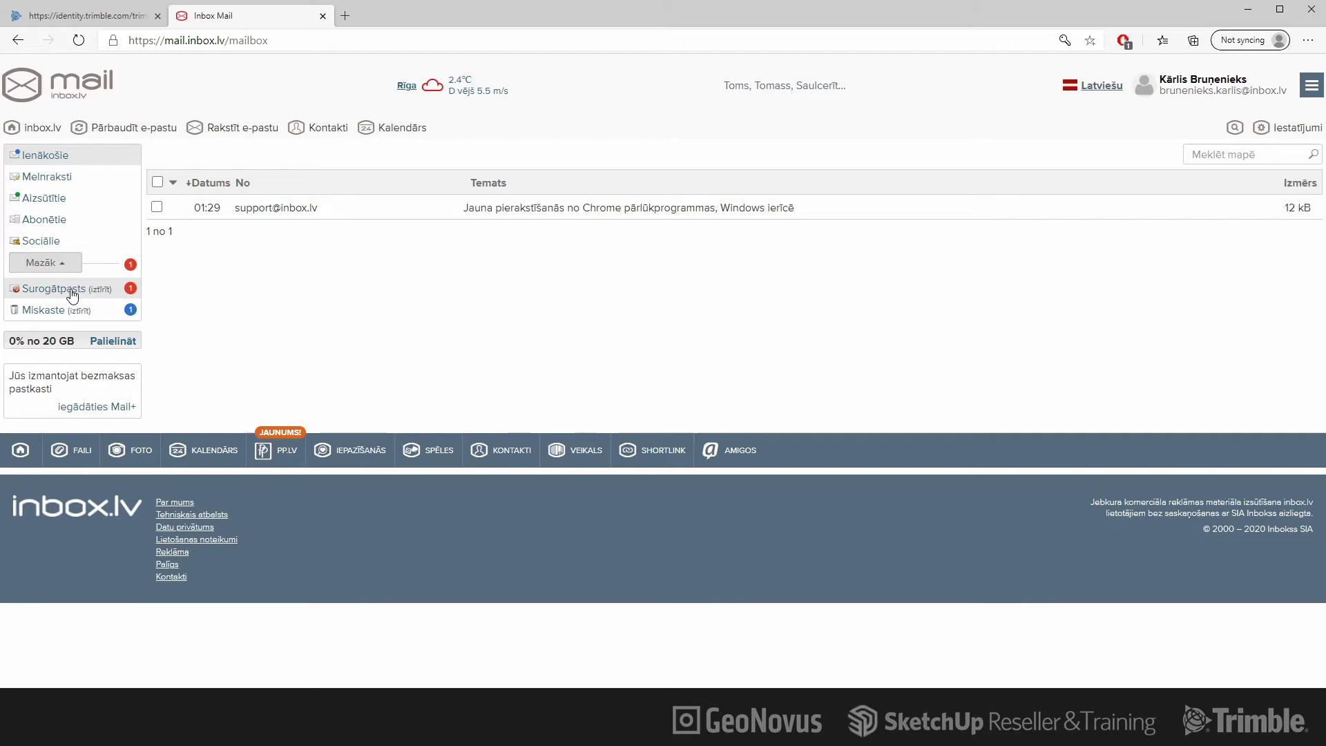
left_click(72, 291)
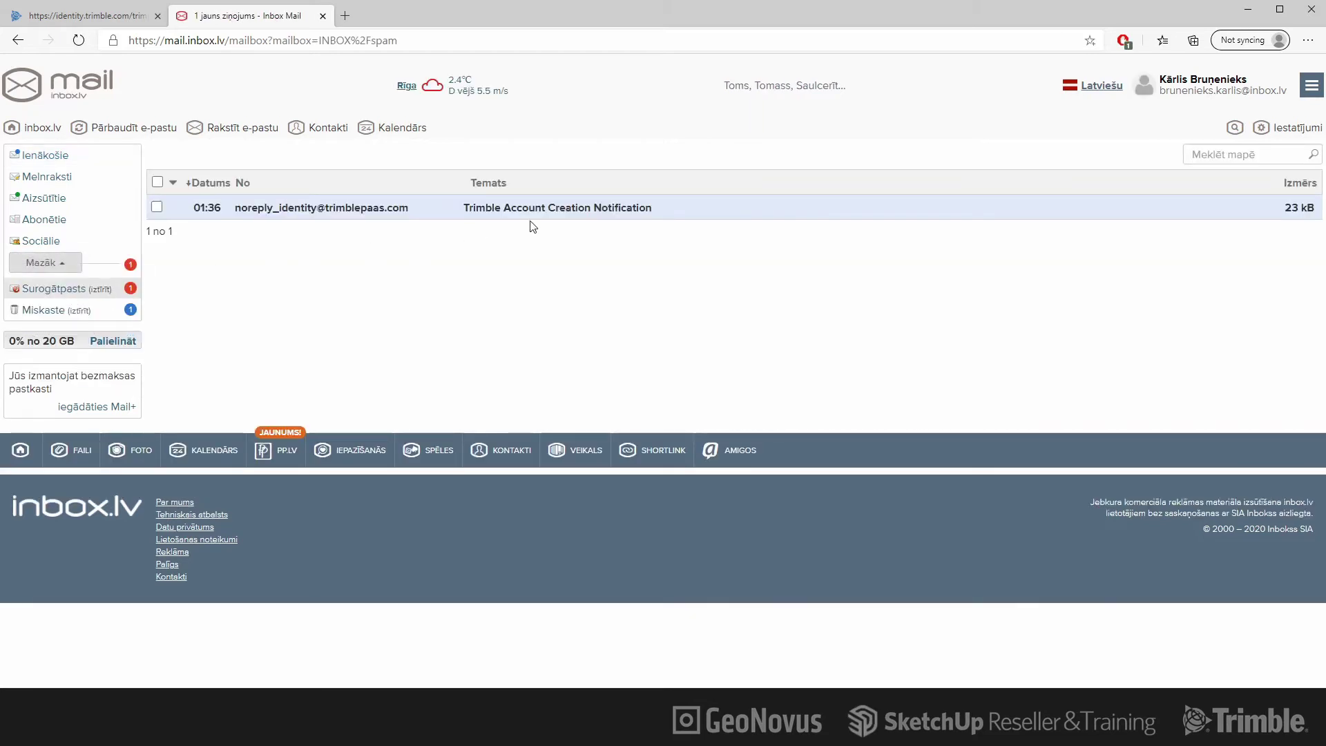
left_click(532, 210)
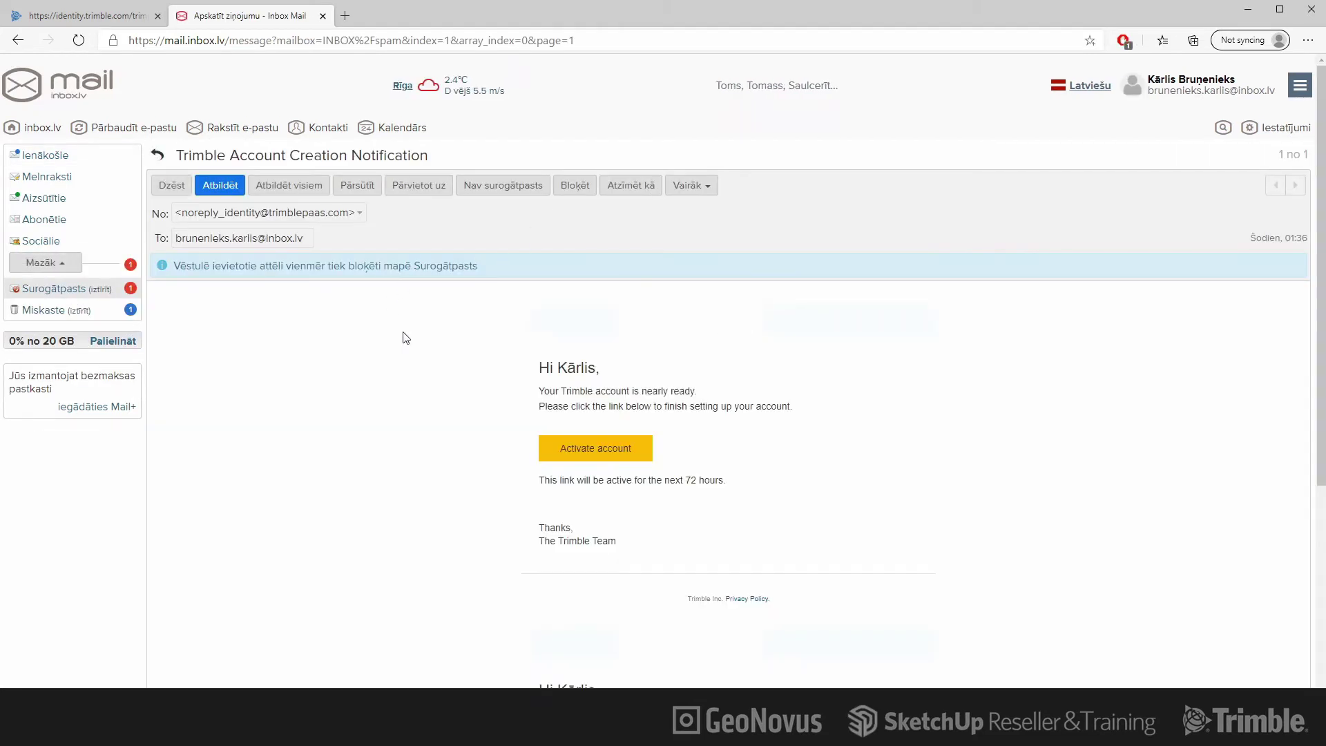
scroll(549, 396, "down", 3)
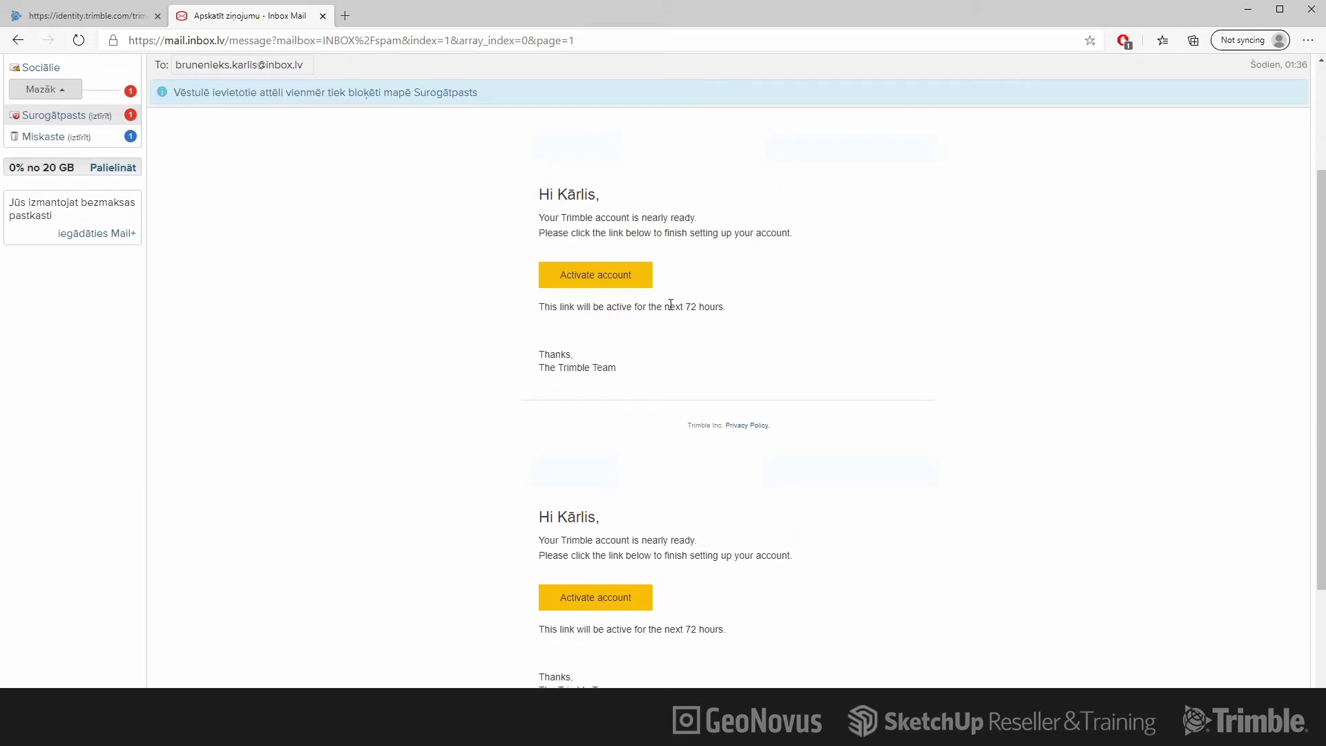
Try the email's Activate account link and dismiss the spam-link warning with Ok.
left_click(604, 277)
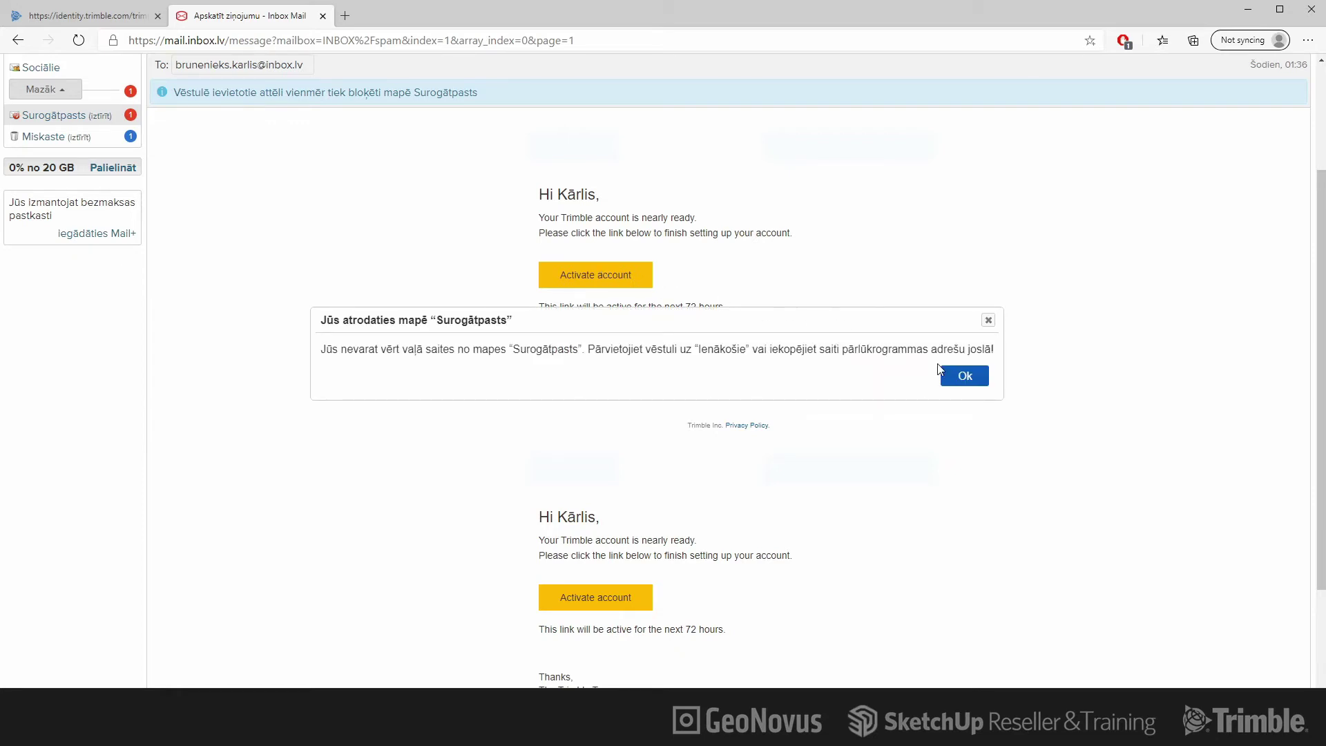
left_click(959, 377)
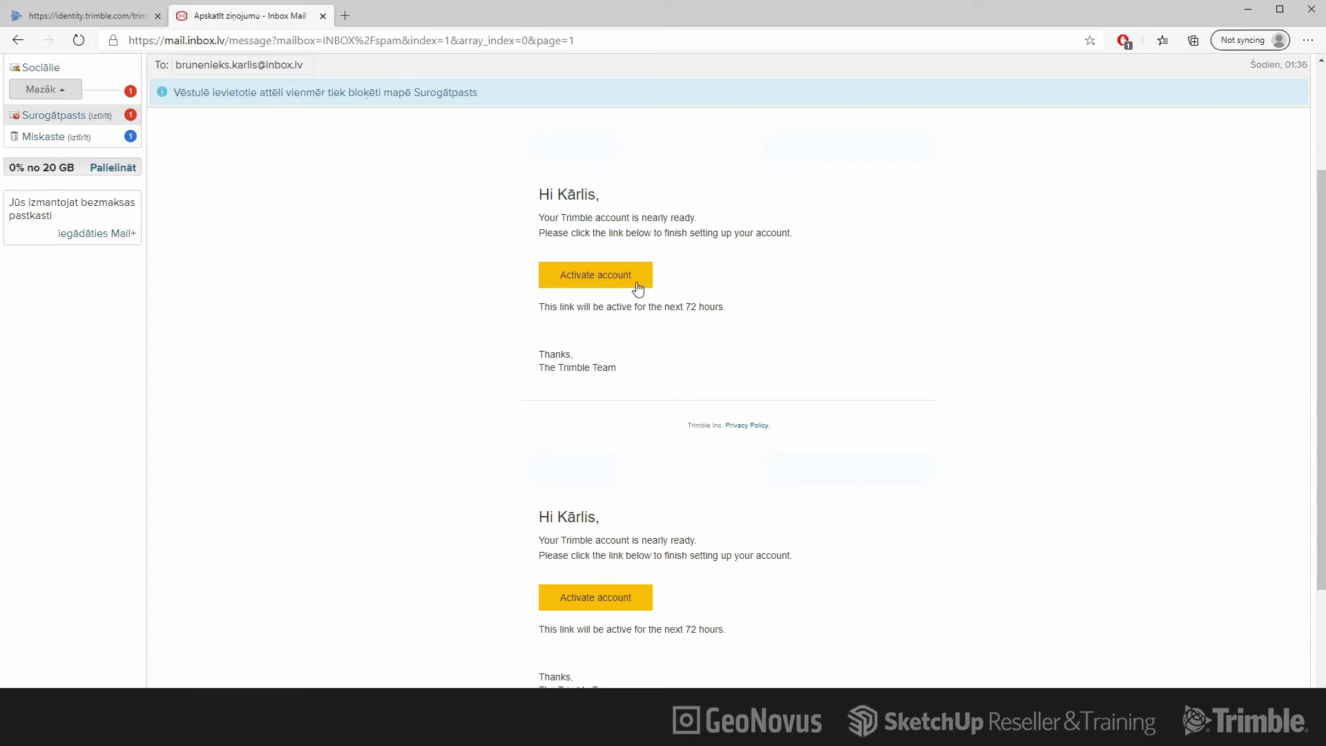
scroll(639, 290, "up", 3)
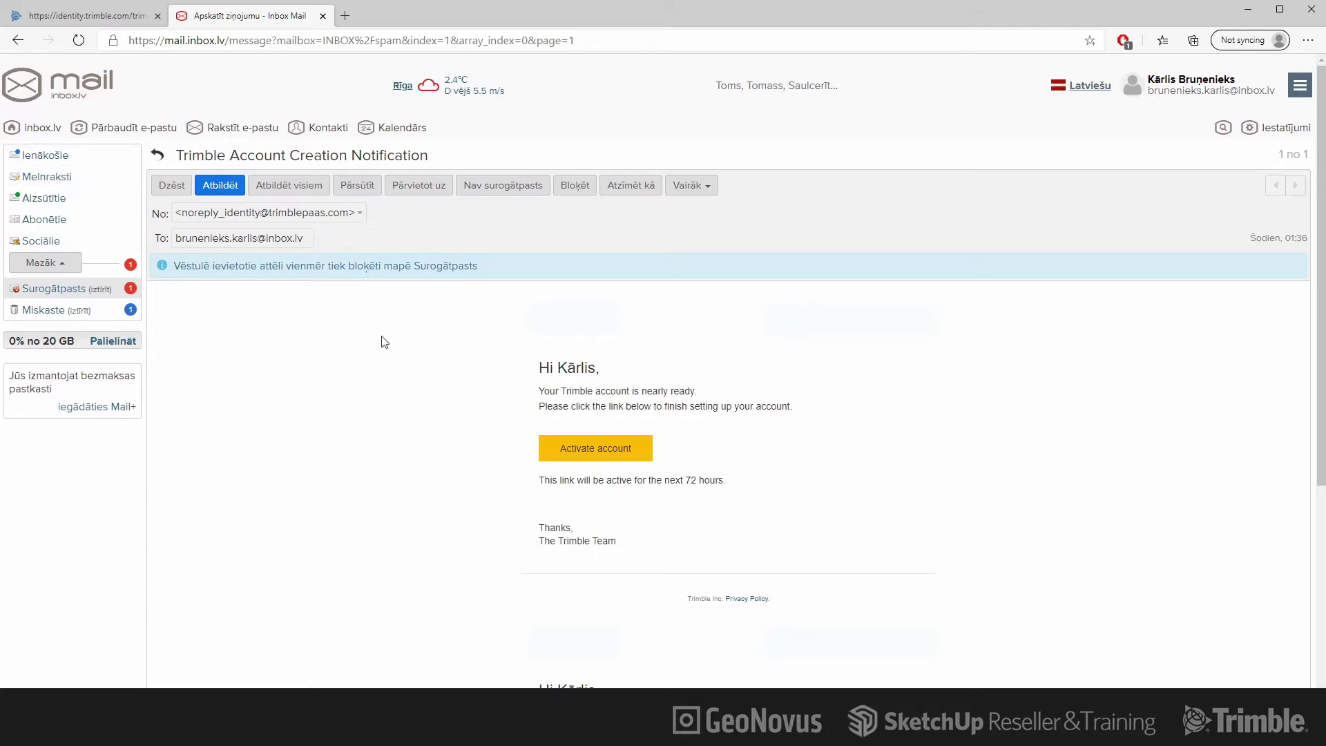
Move the Trimble notification email out of spam into the Inbox.
left_click(444, 197)
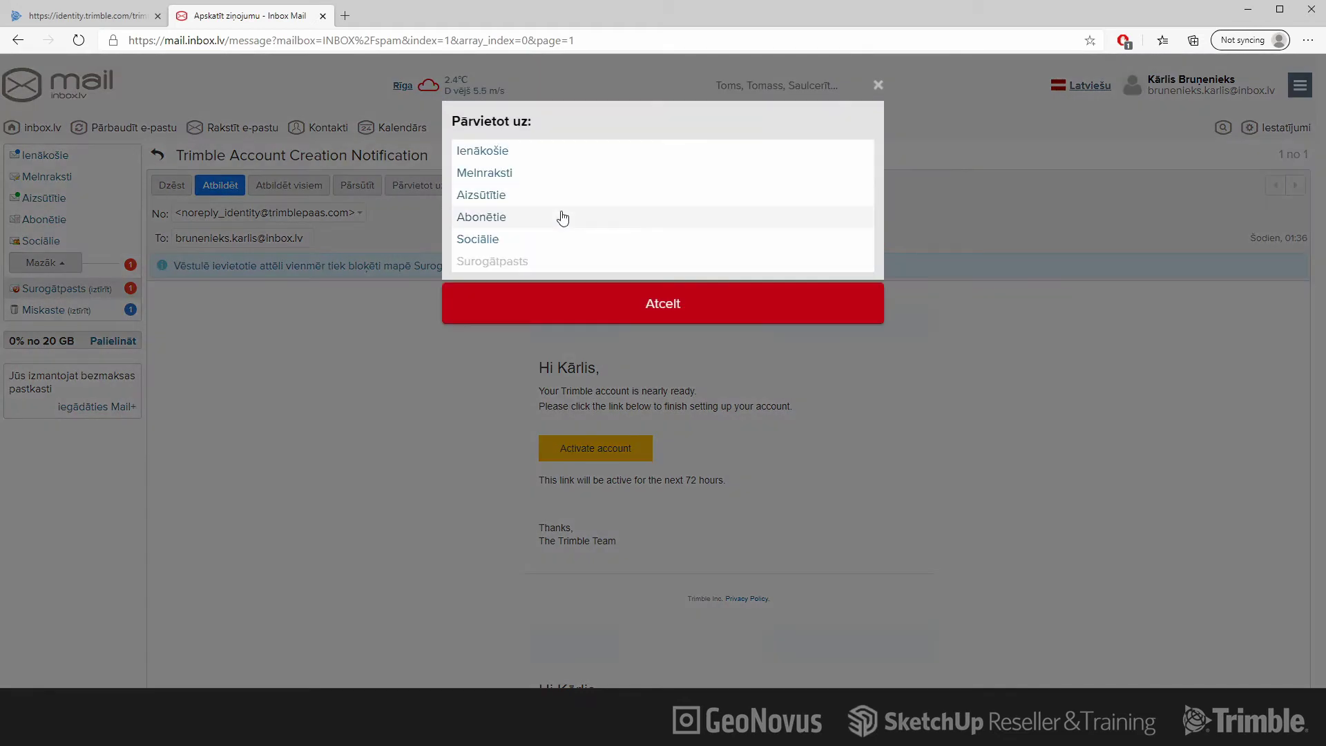
left_click(548, 152)
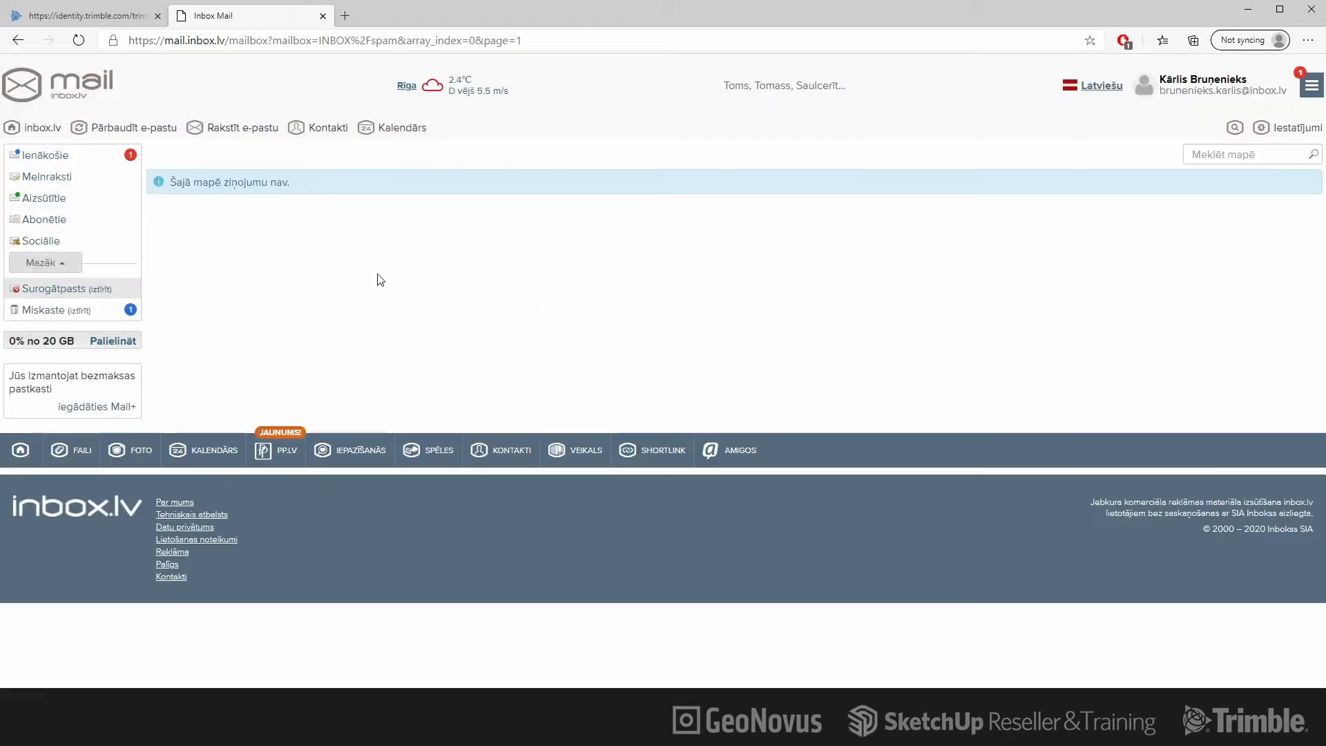
left_click(69, 155)
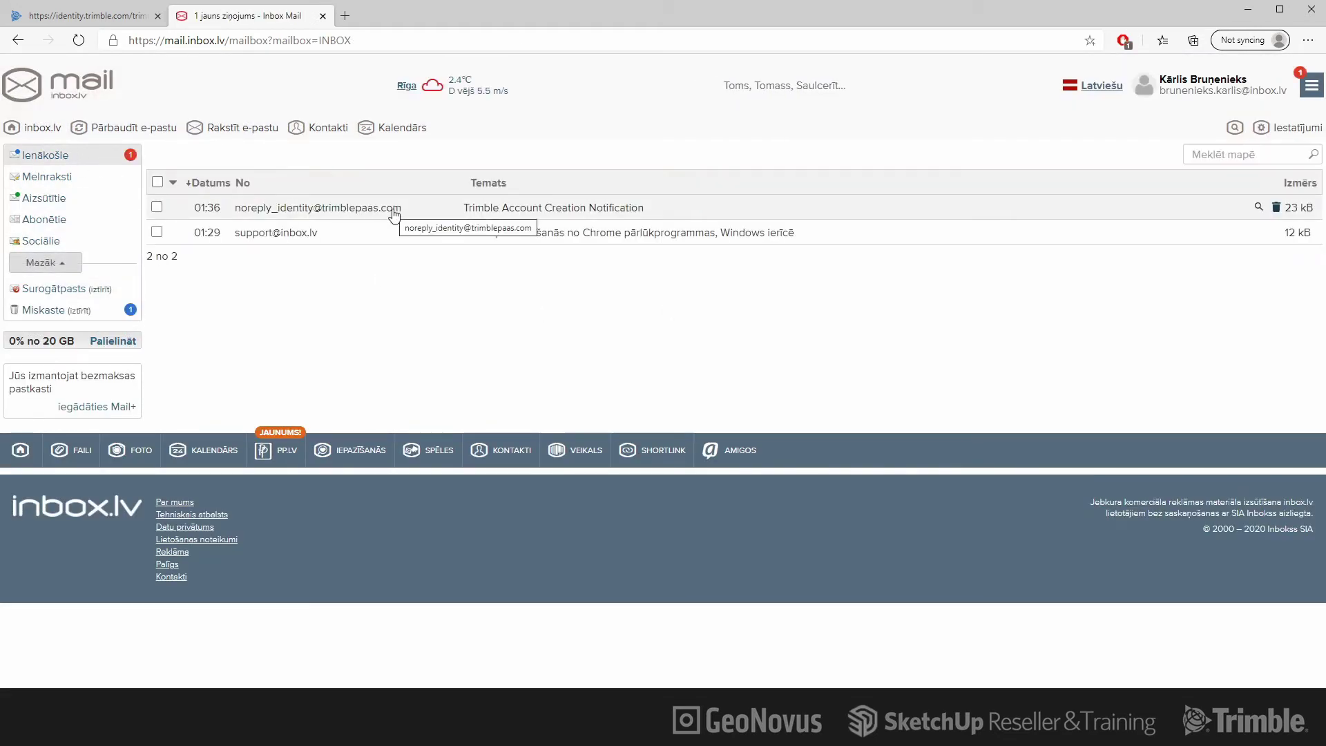
Activate the account from the email in the Inbox, choosing 'Jā, turpināt' at the warning.
left_click(393, 210)
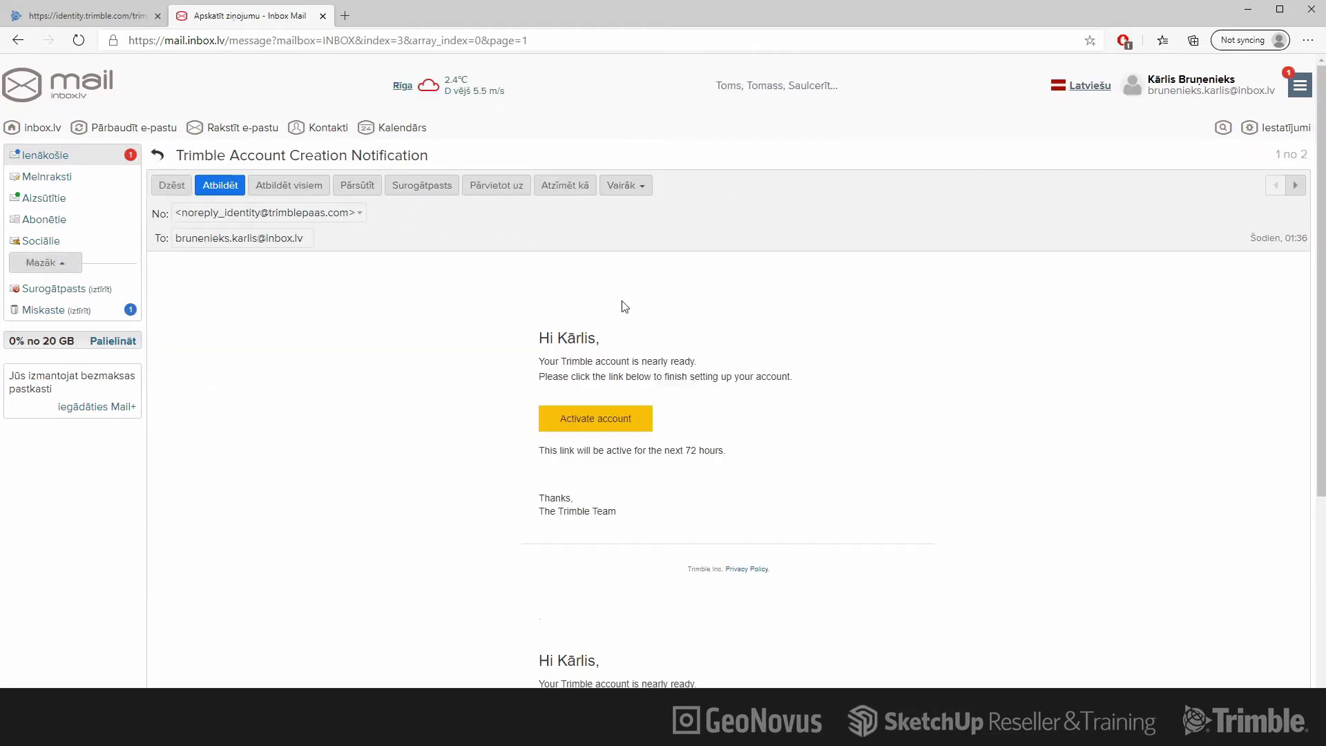
left_click(617, 424)
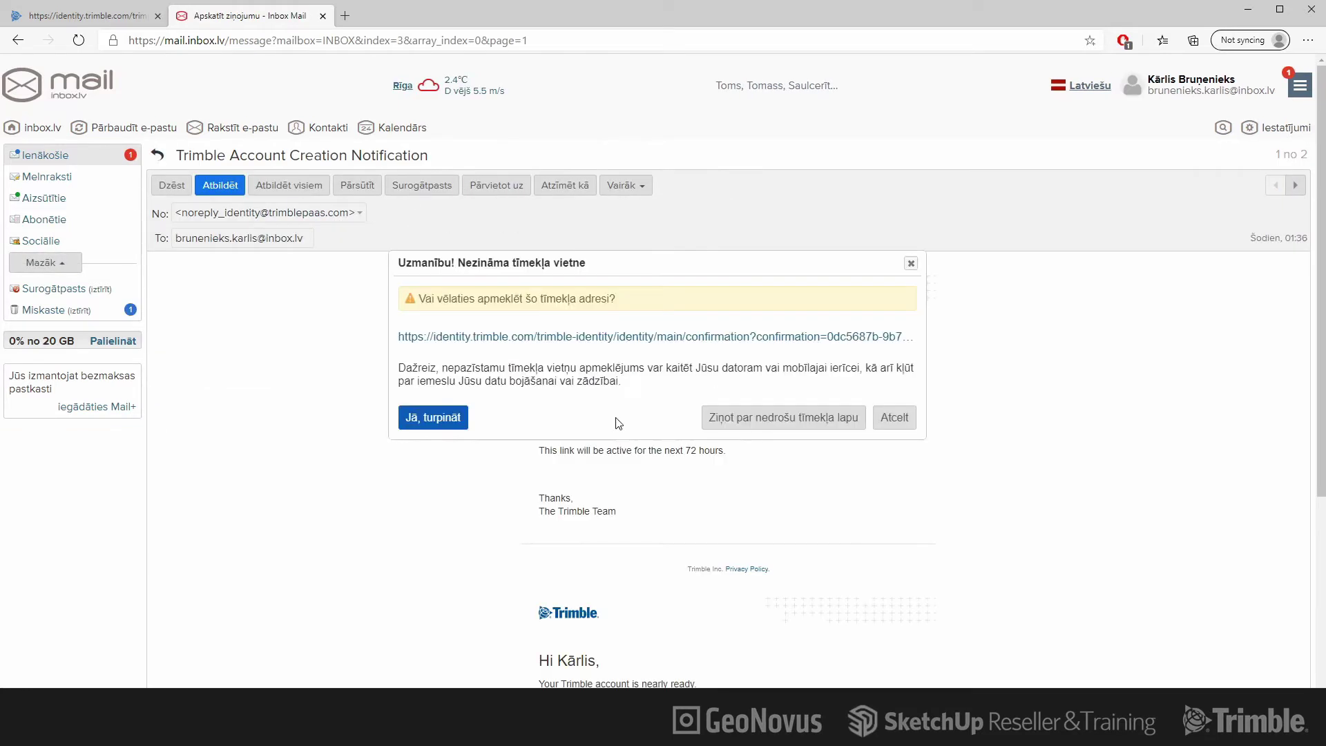
left_click(682, 337)
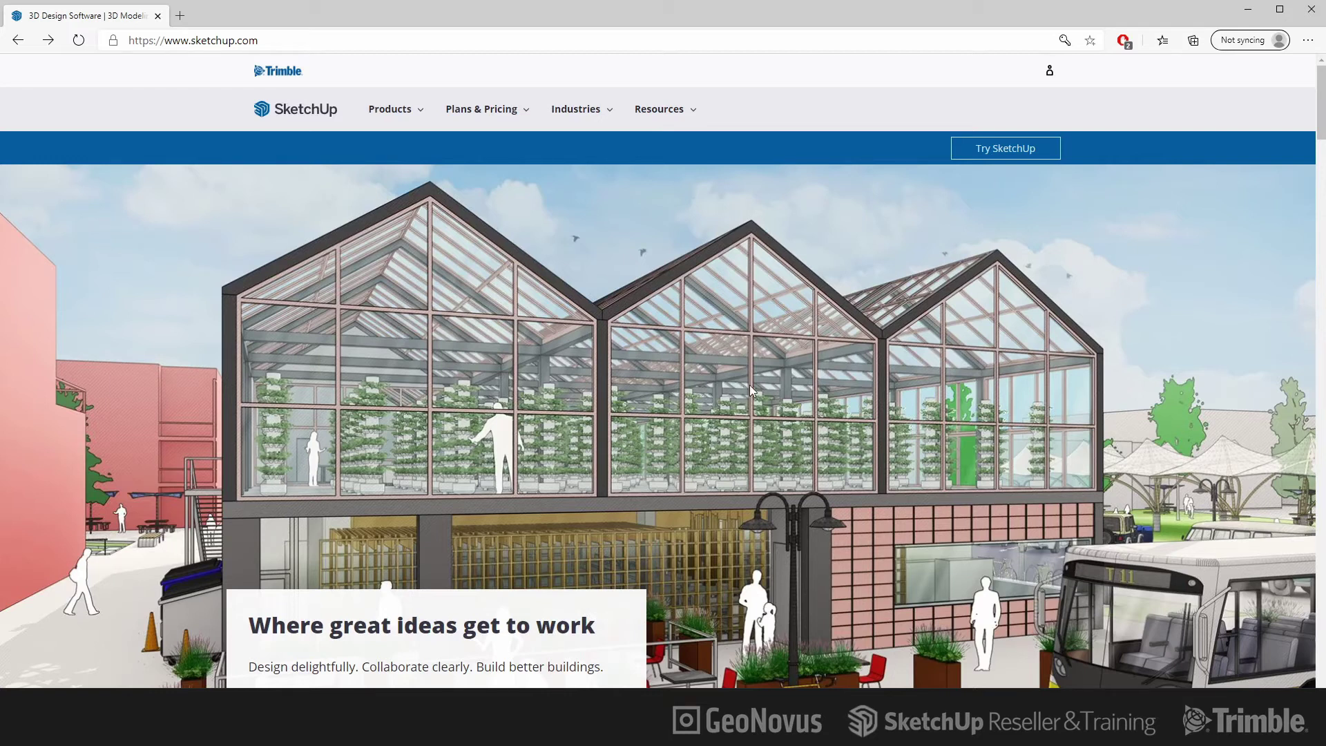
Download SketchUp Pro via My Apps, My Products and the trial's included applications.
left_click(1051, 72)
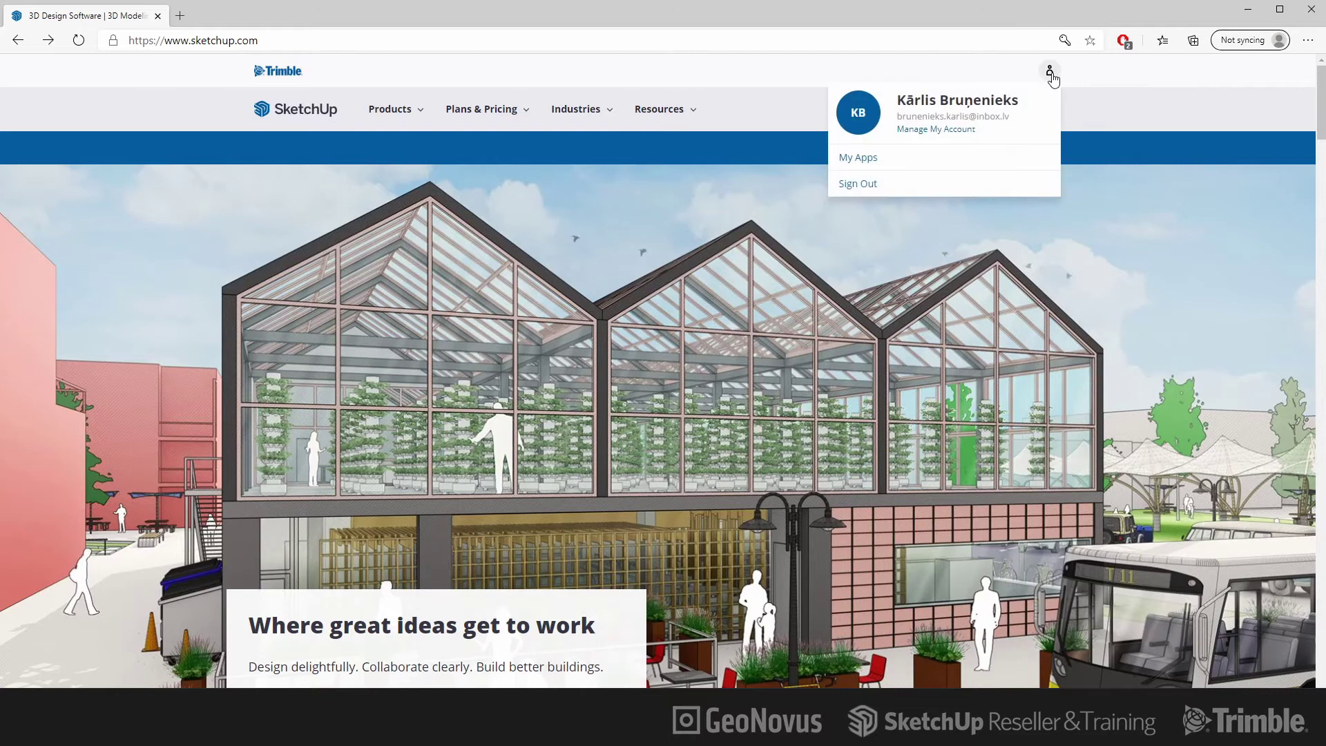
left_click(887, 159)
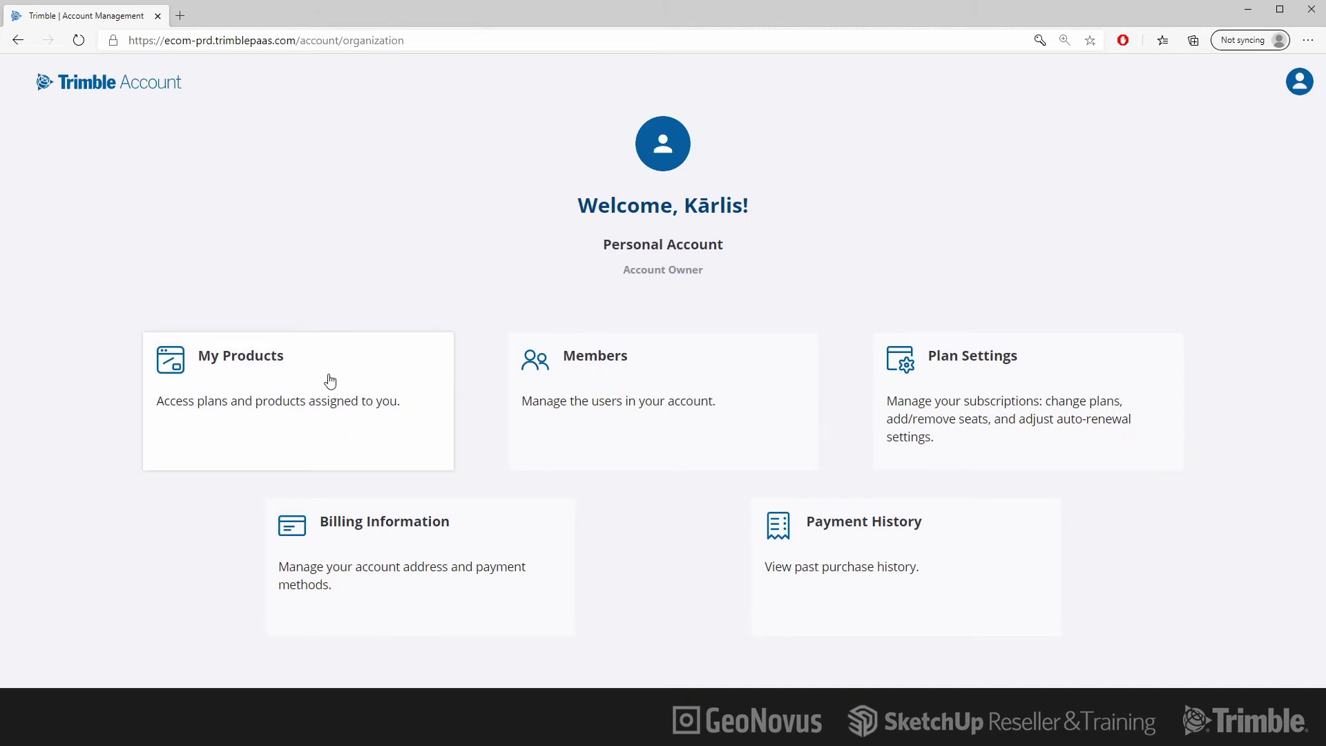
left_click(330, 382)
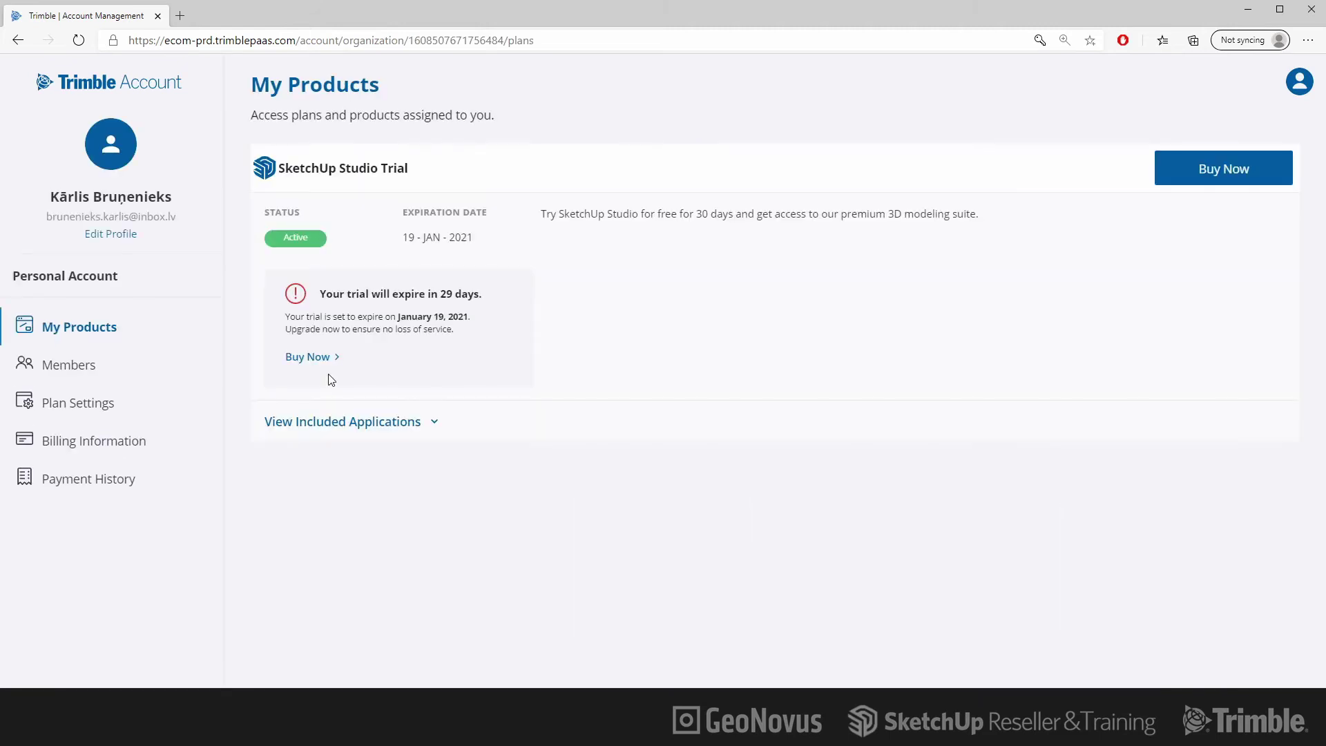
left_click(359, 423)
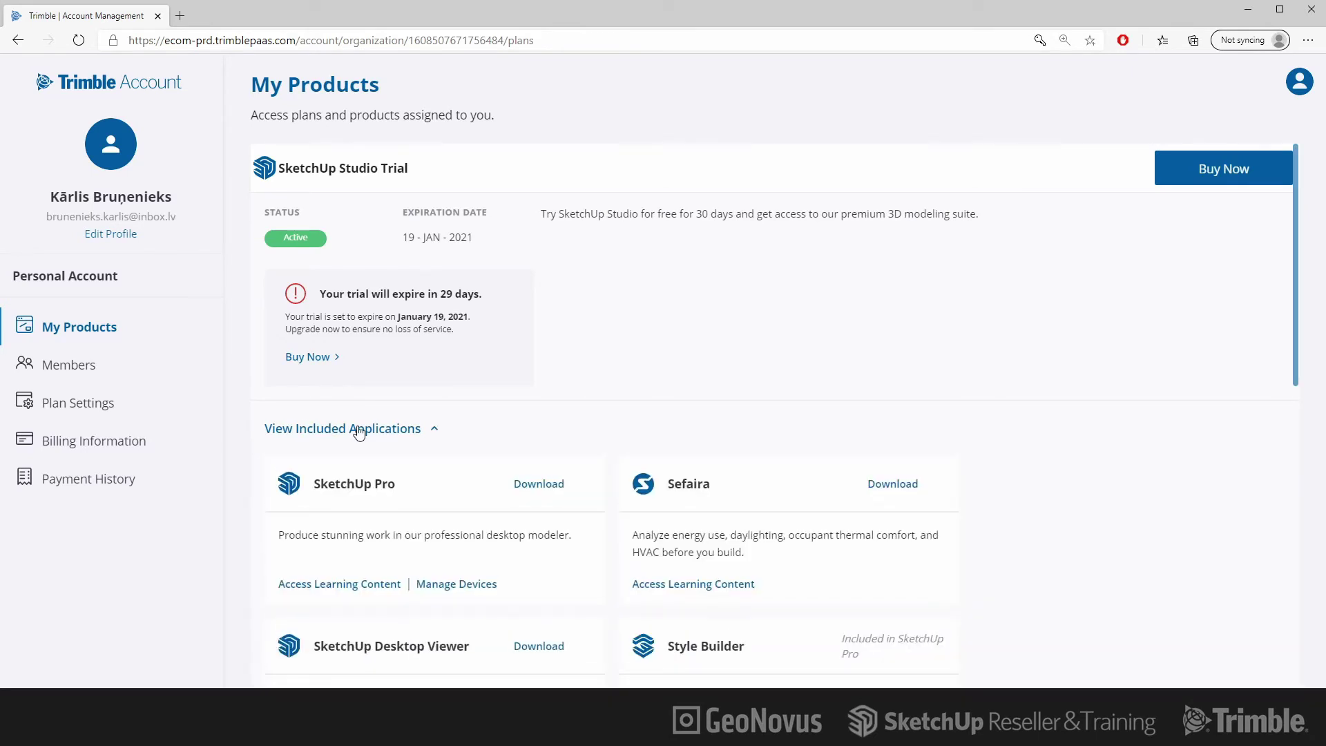
left_click(545, 486)
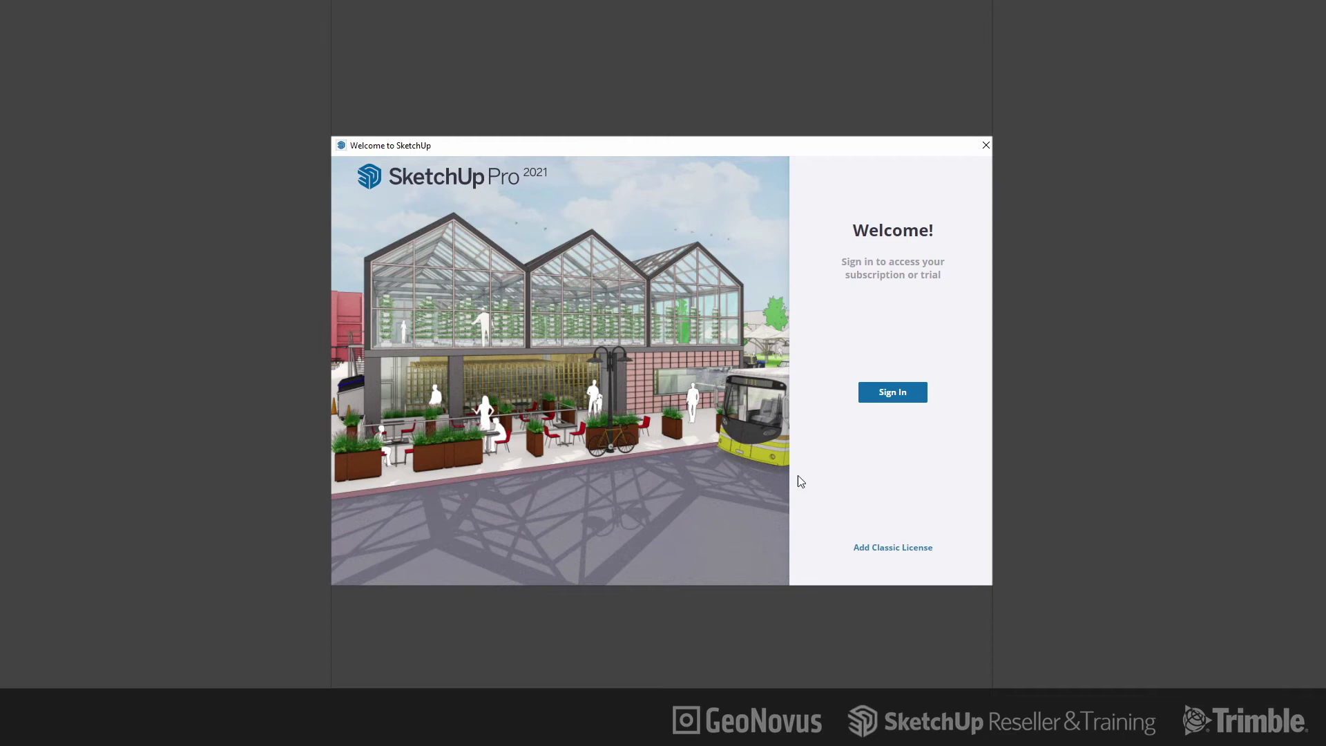
Sign in to SketchUp Pro using the suggested account e-mail and the account password.
left_click(906, 400)
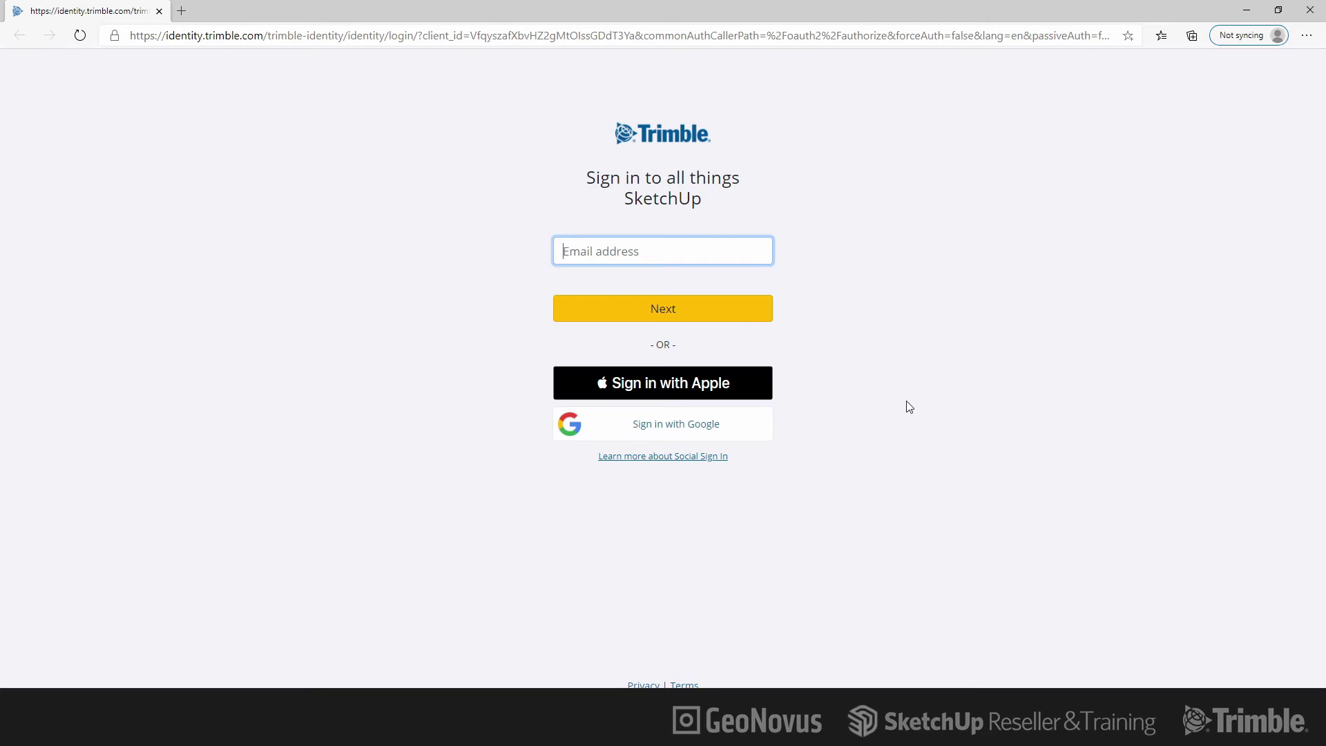
type("b")
left_click(704, 286)
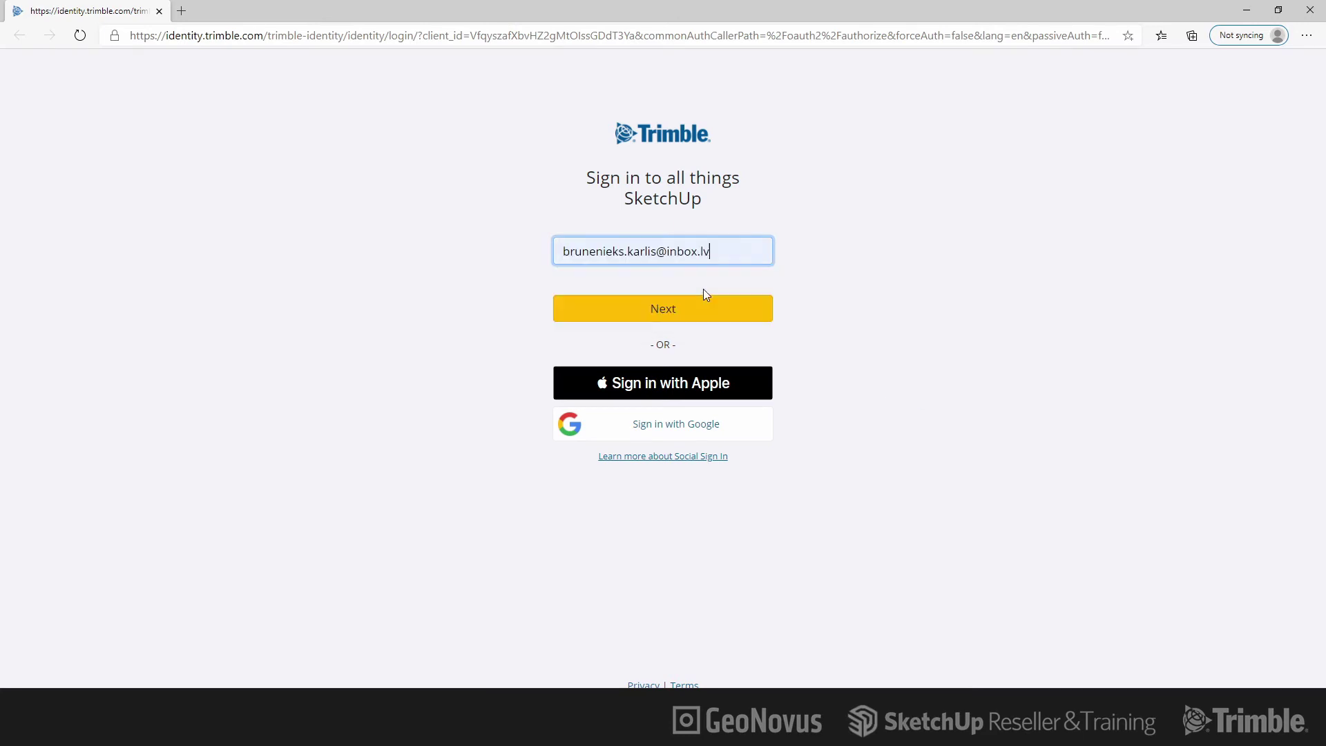
left_click(673, 317)
type("*")
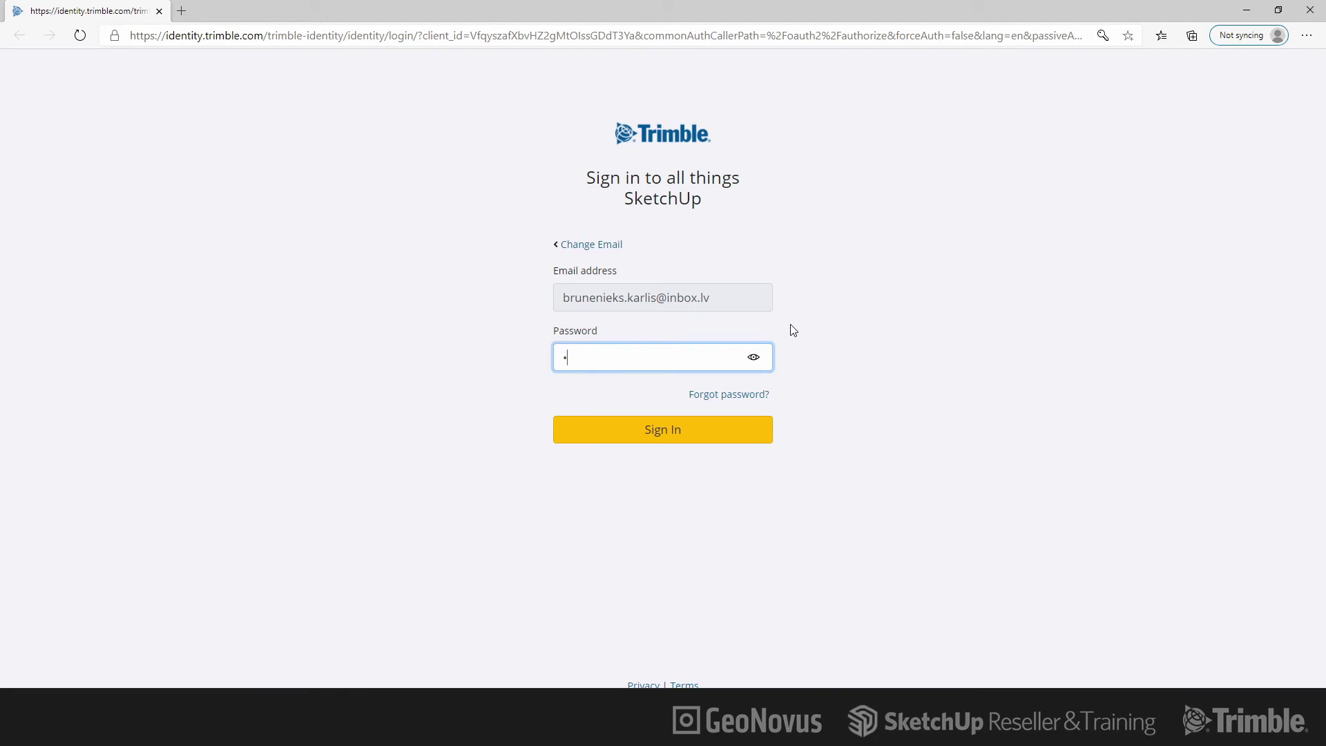
type("********")
type("**")
left_click(663, 440)
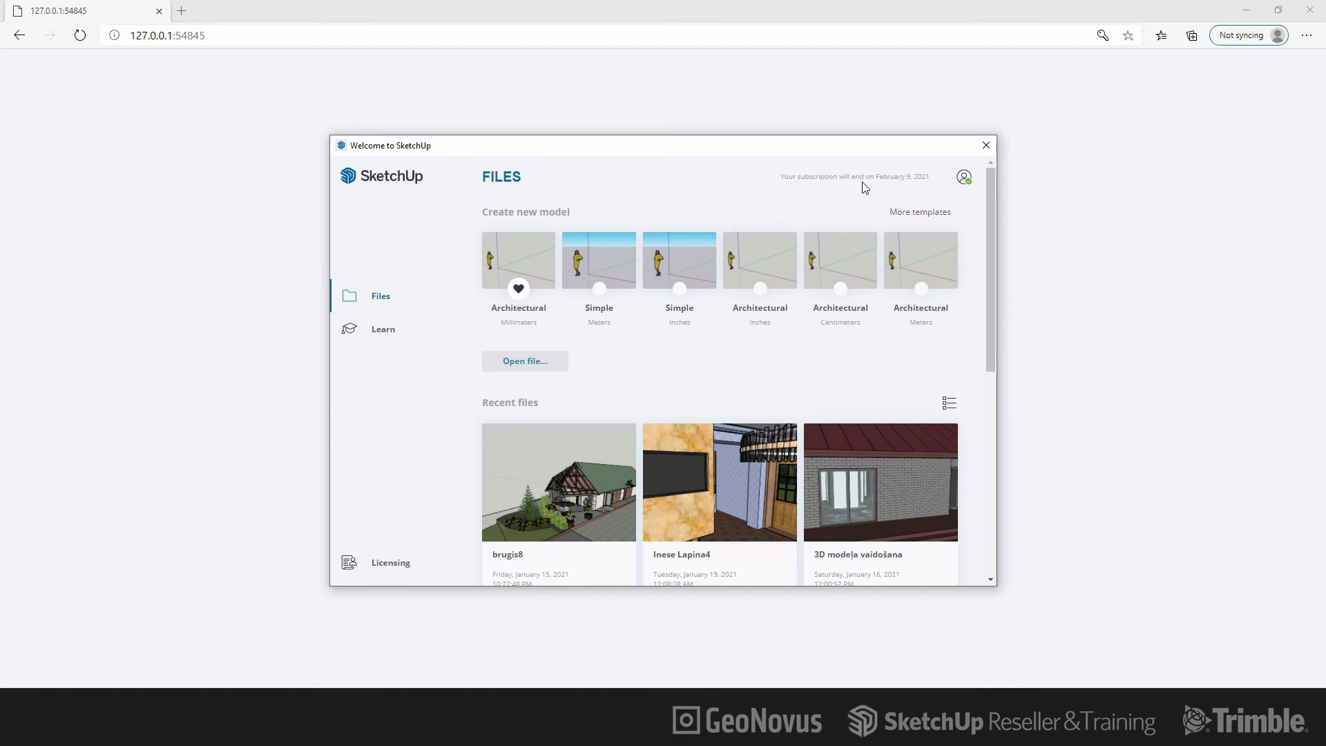
Sign out of SketchUp Pro from the Welcome window's account menu.
left_click(970, 181)
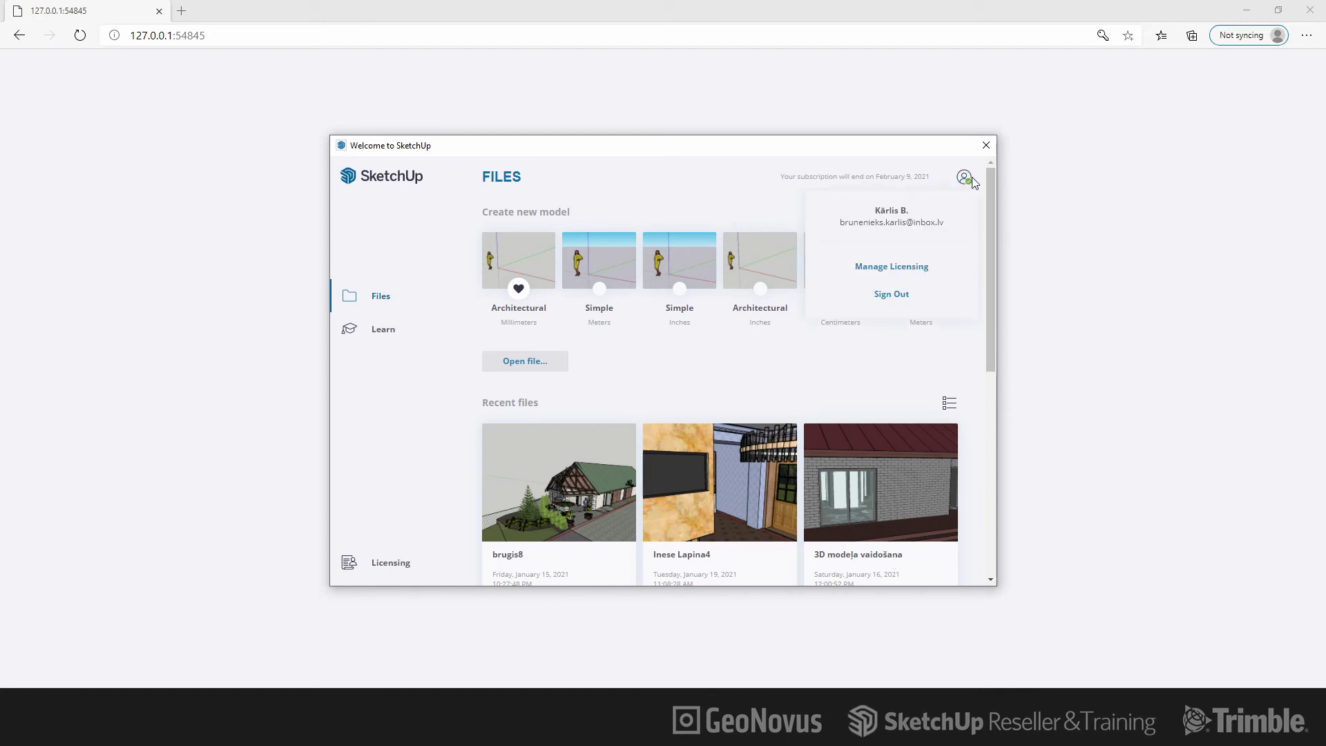
left_click(891, 295)
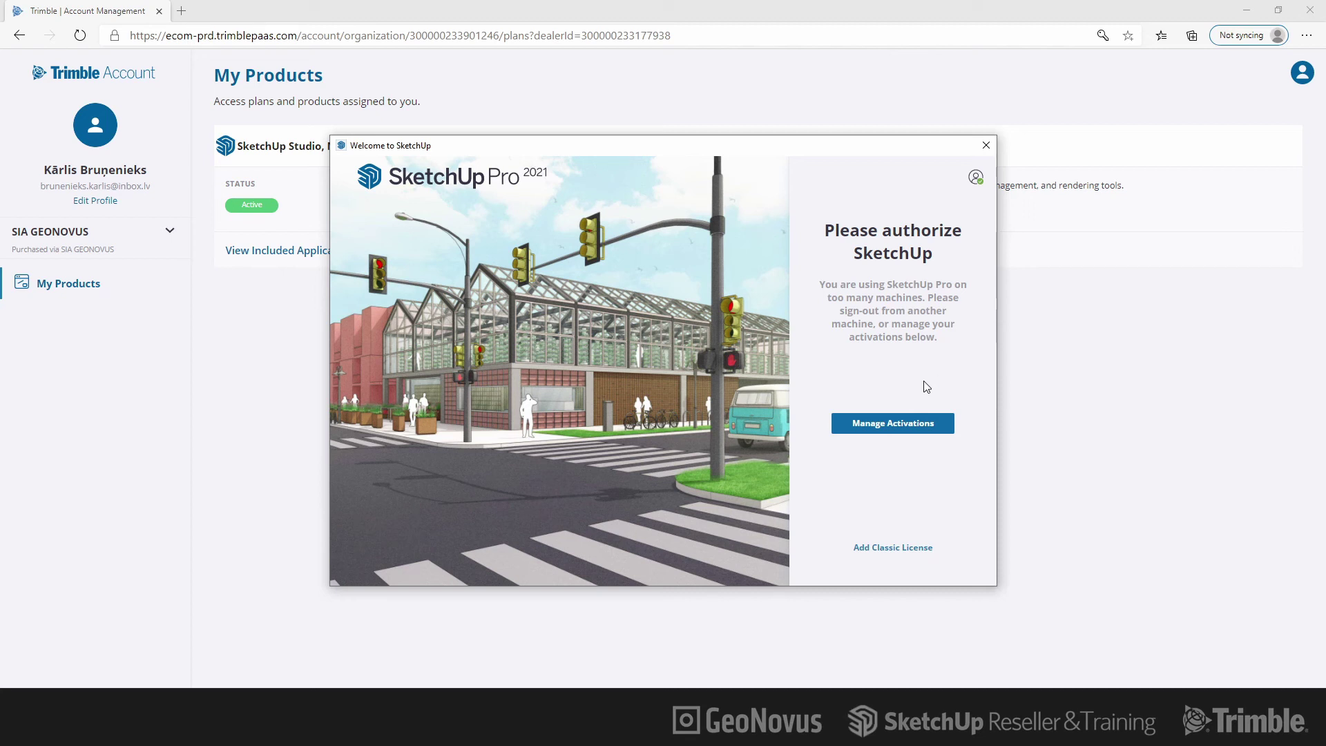
Deauthorize all SketchUp Pro devices via Manage Activations and Manage Devices, then confirm Done.
left_click(893, 430)
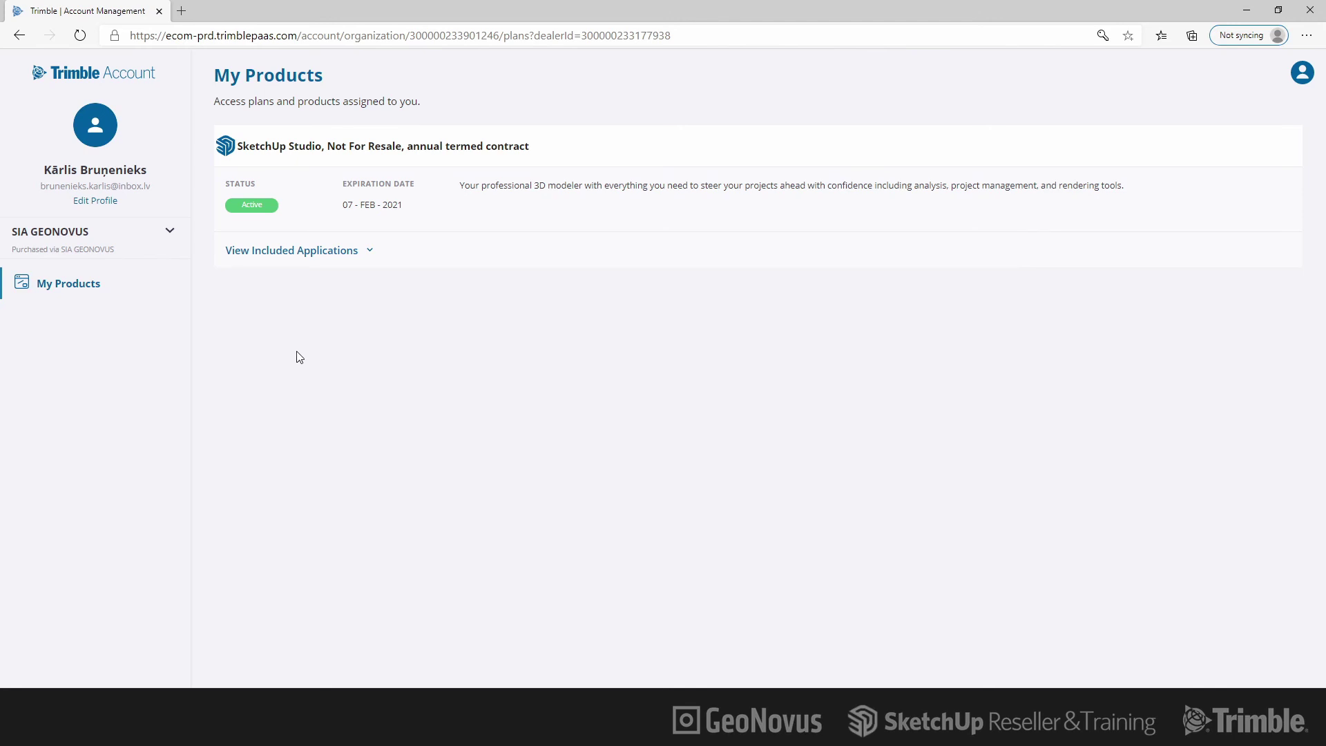
left_click(308, 251)
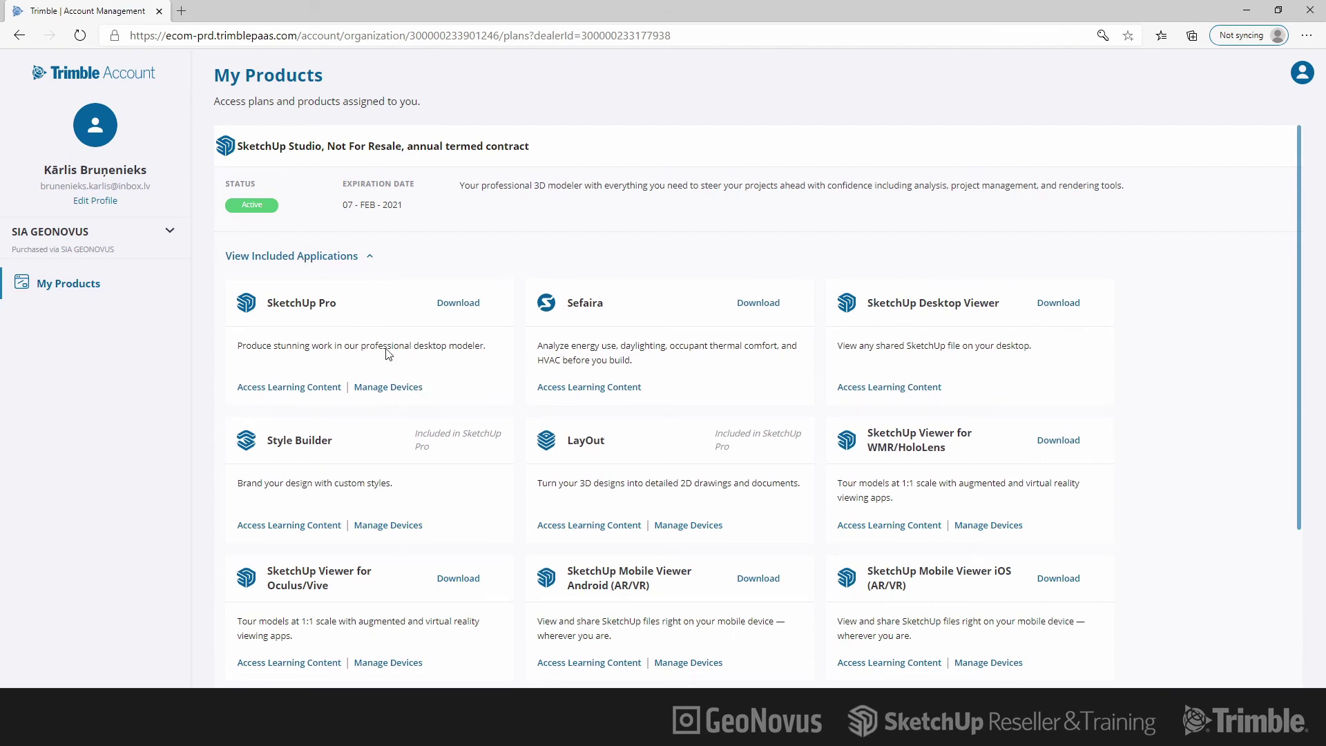
left_click(390, 388)
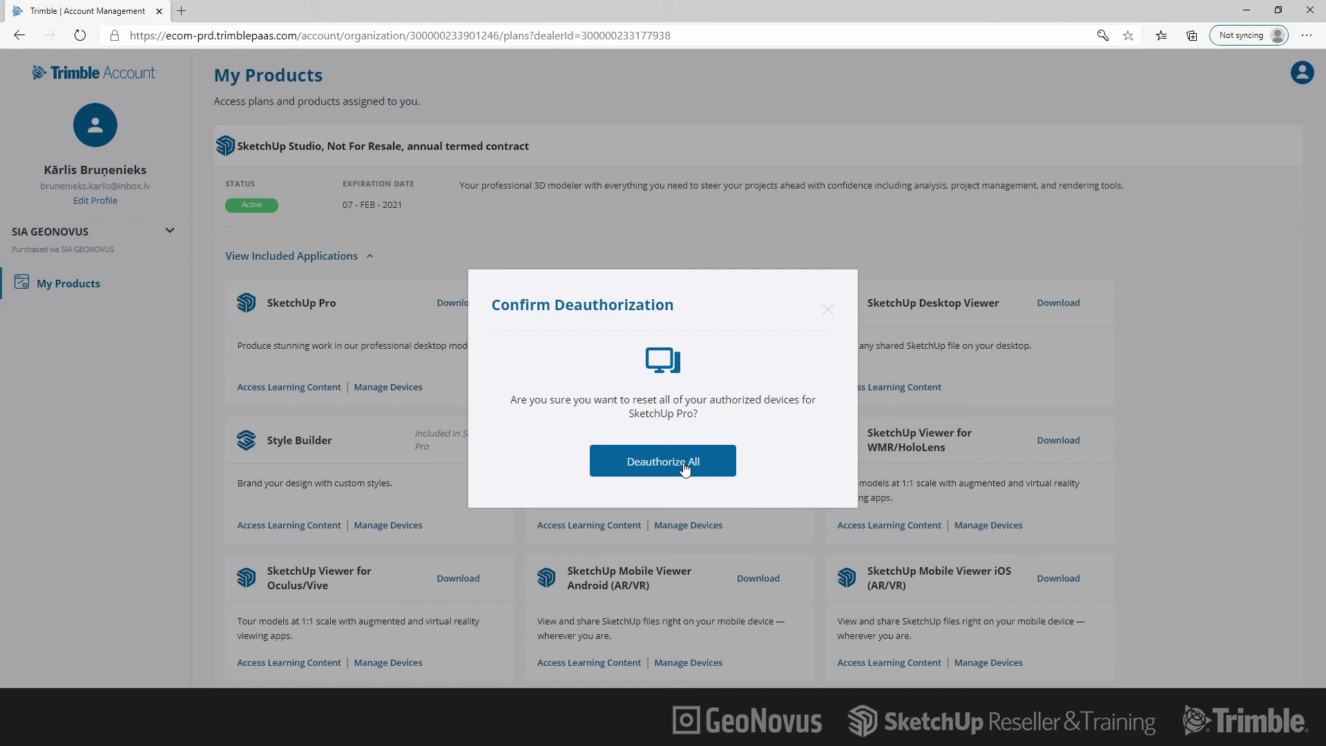
left_click(684, 468)
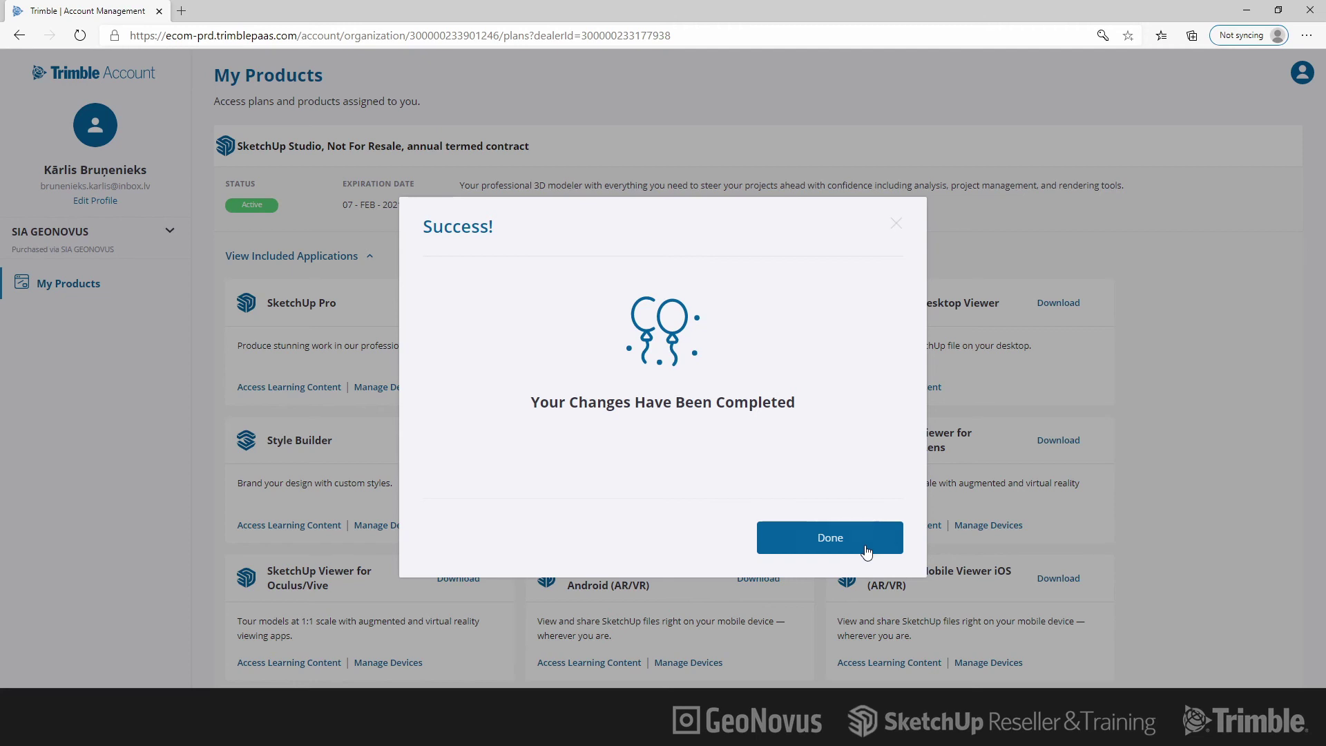
left_click(866, 551)
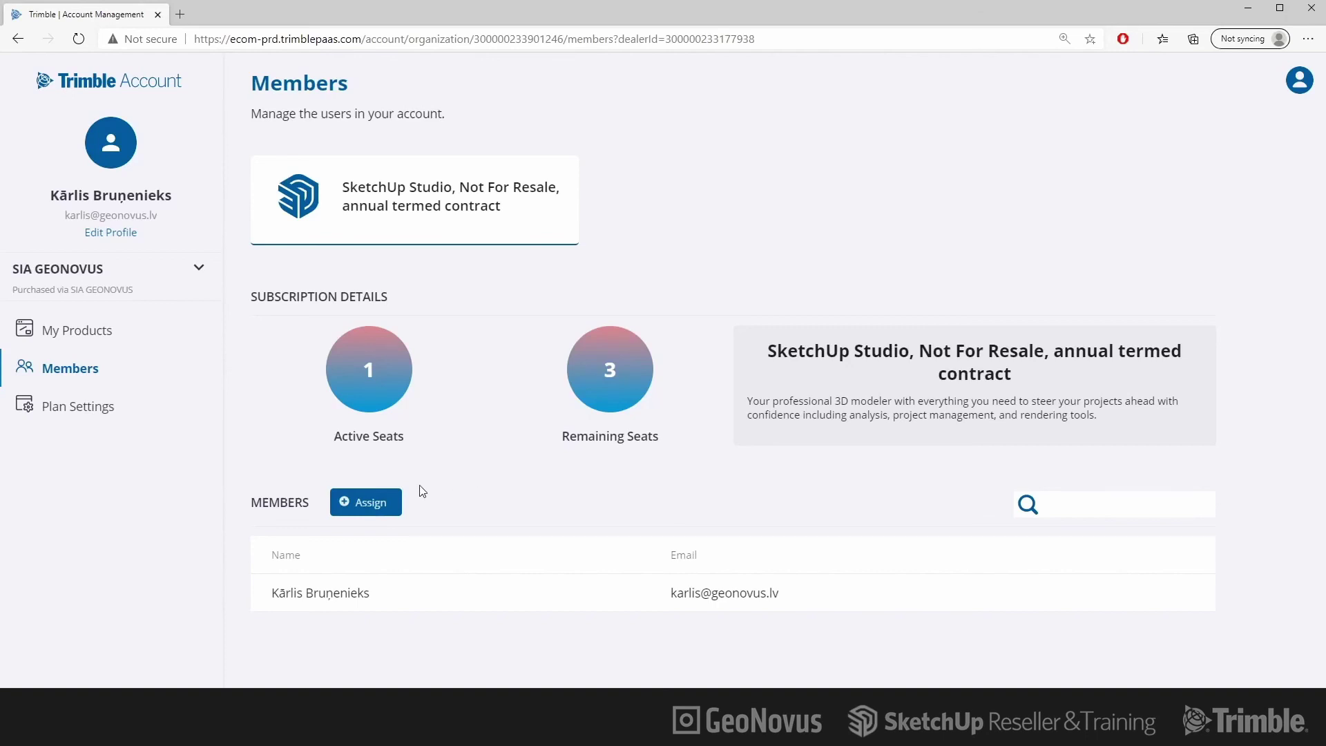
Assign a seat by entering the new account's e-mail in Add New User and adding them.
left_click(358, 508)
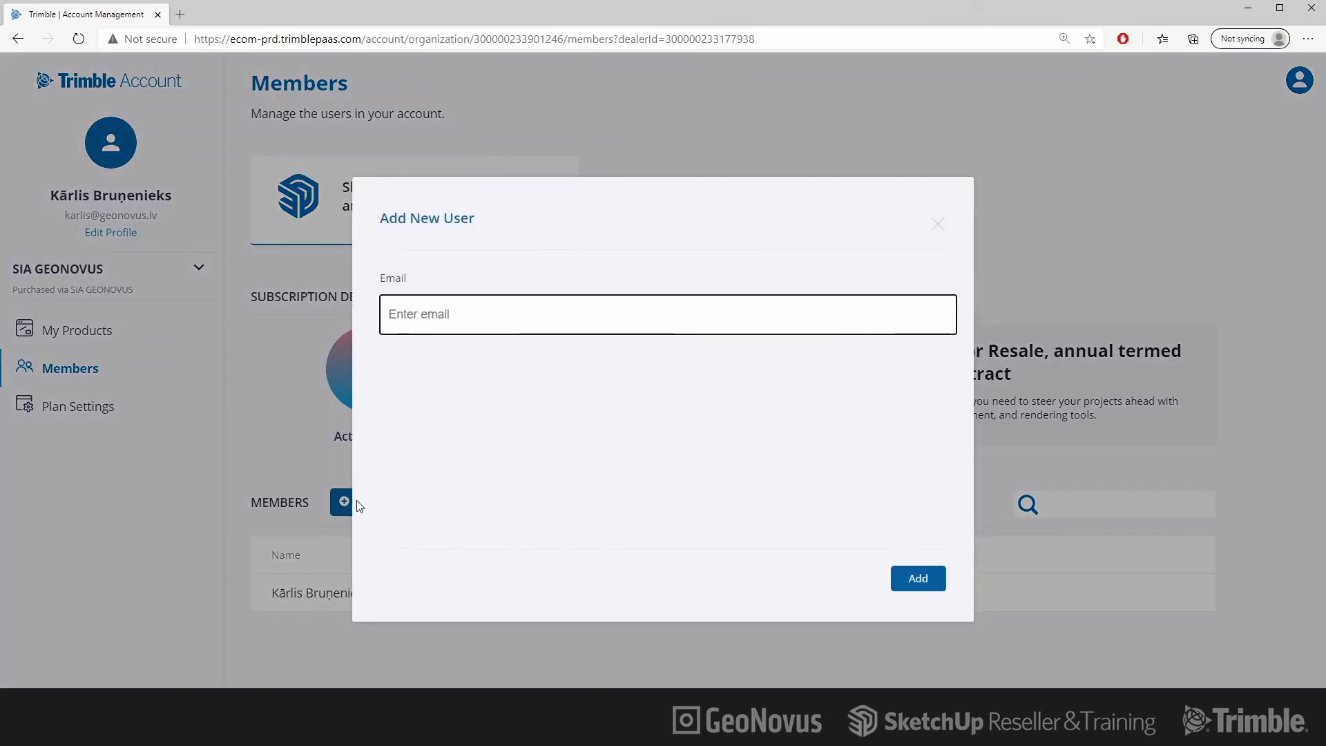
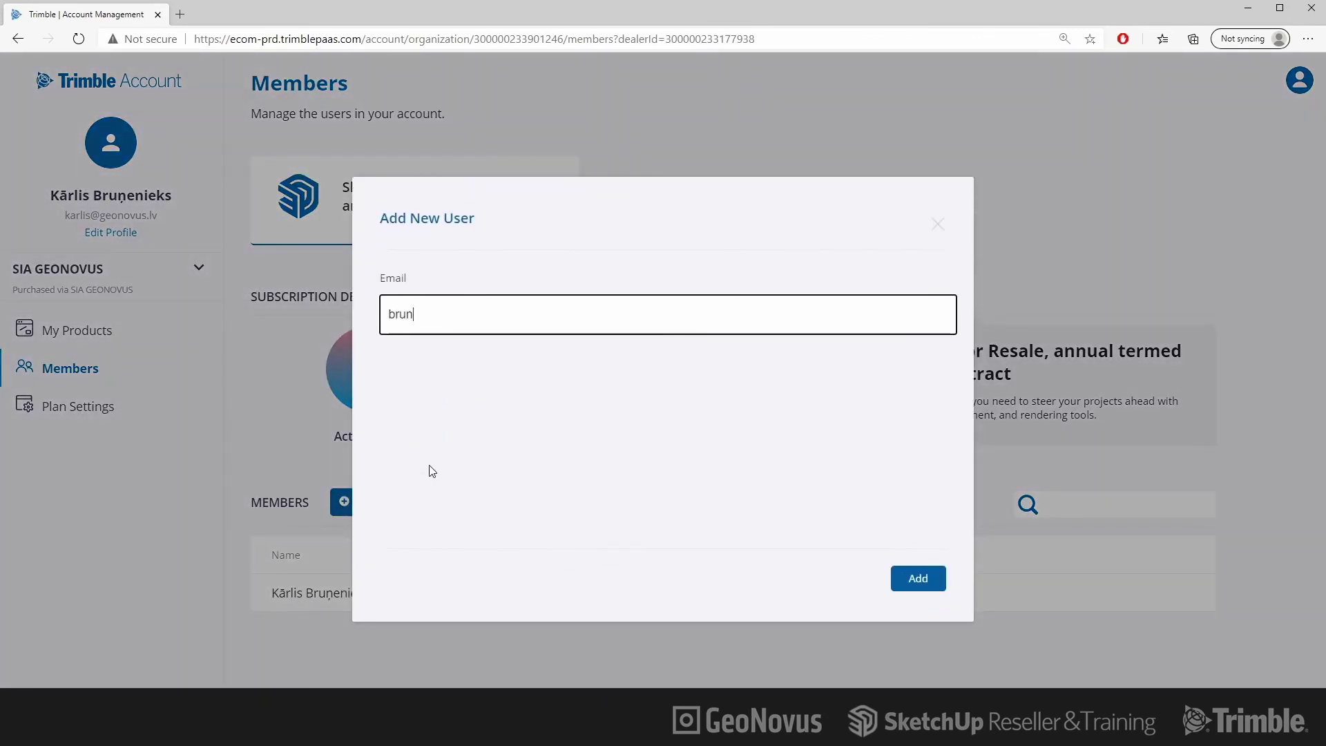
left_click(934, 584)
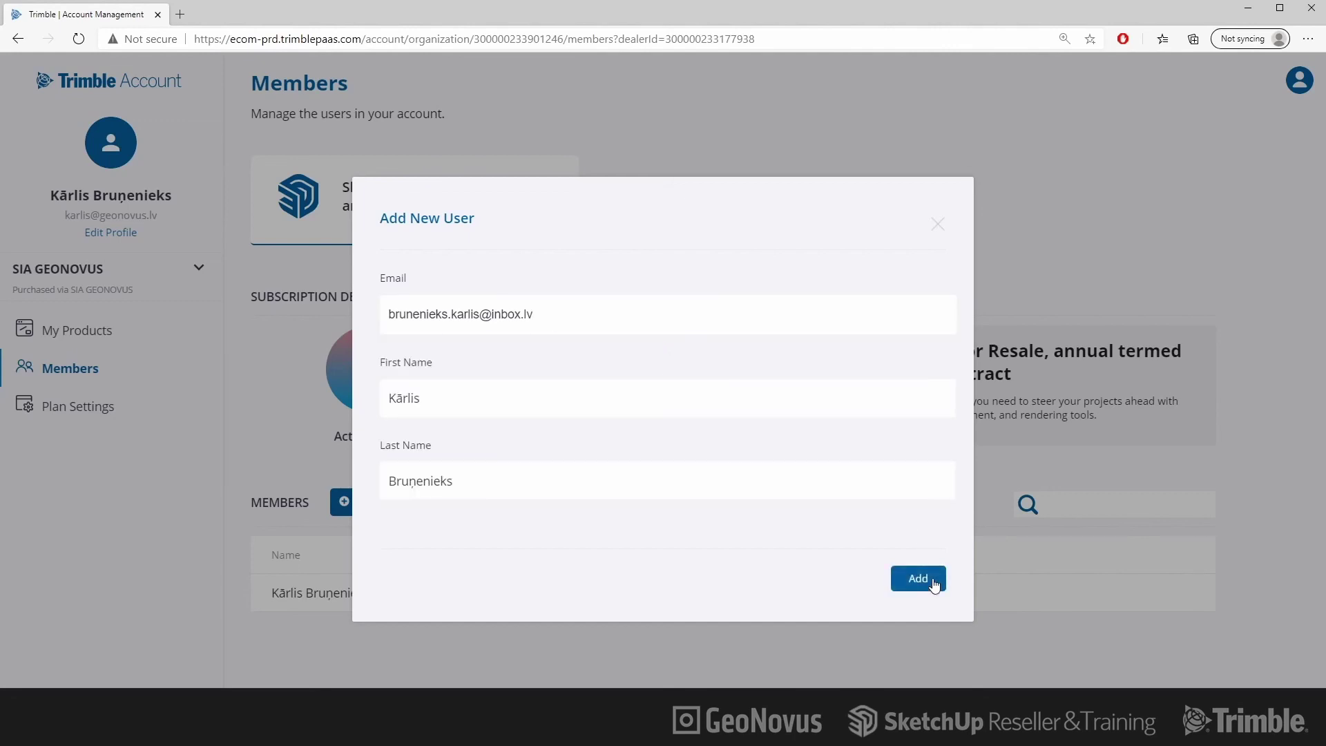
left_click(933, 583)
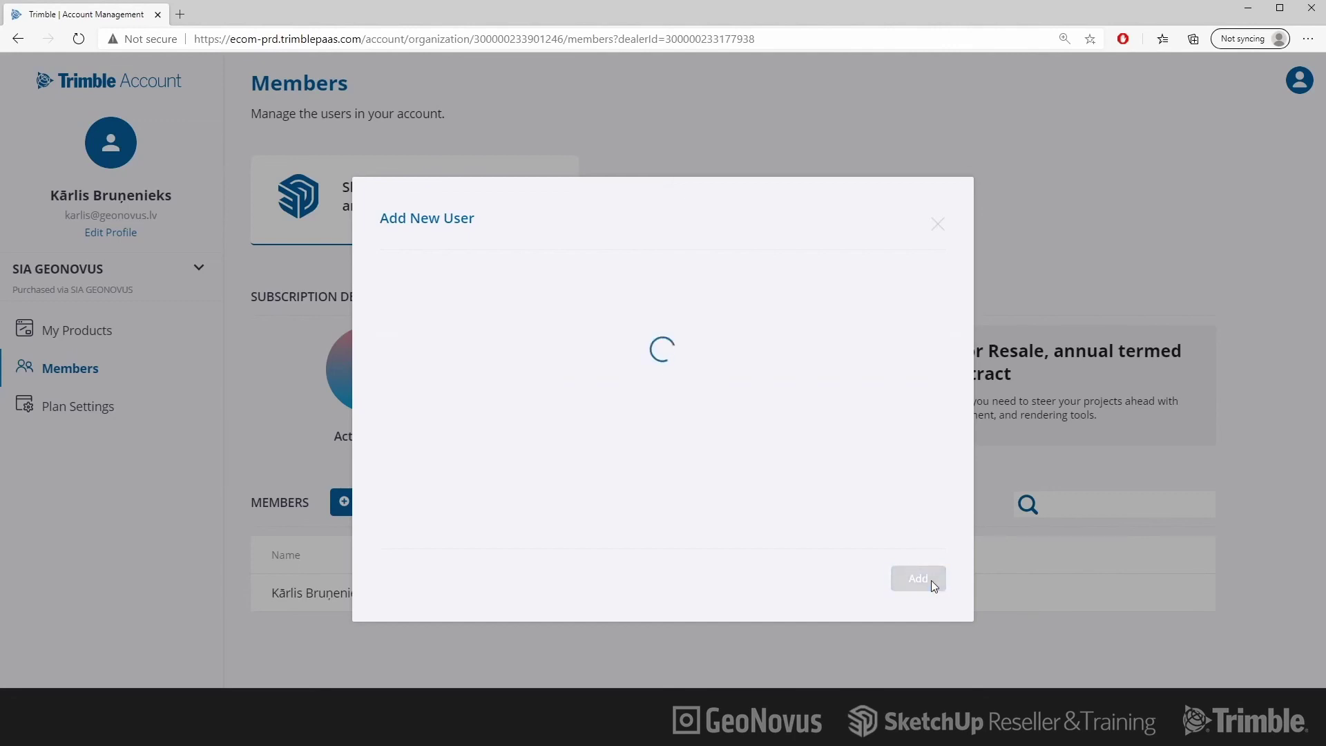